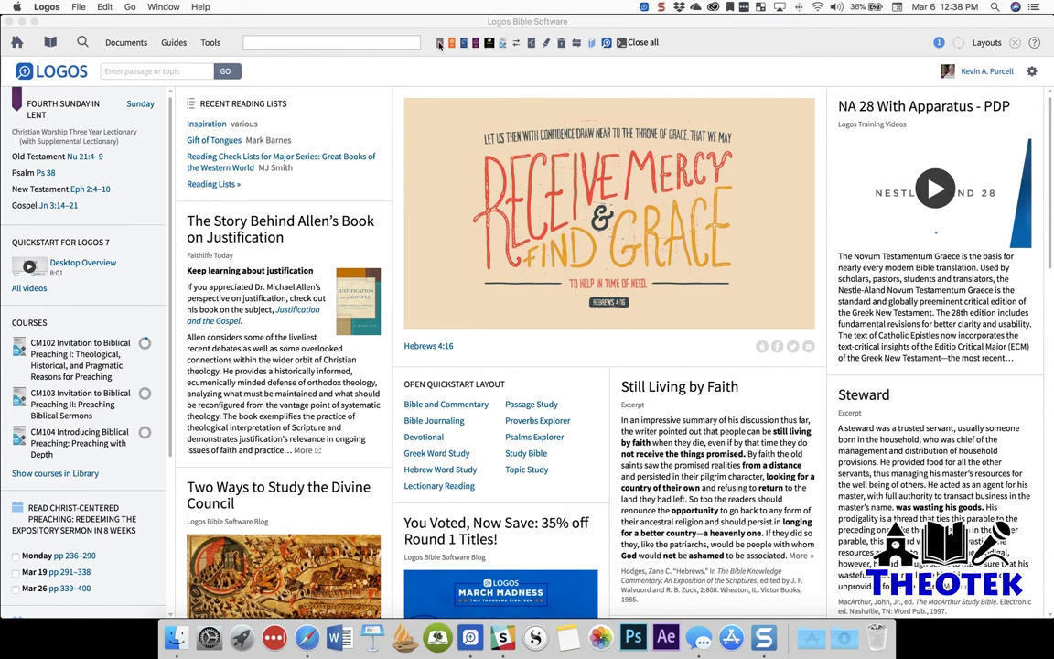
Step: Open the Christian Standard Bible and go to John 13:31
mouse_move(441, 45)
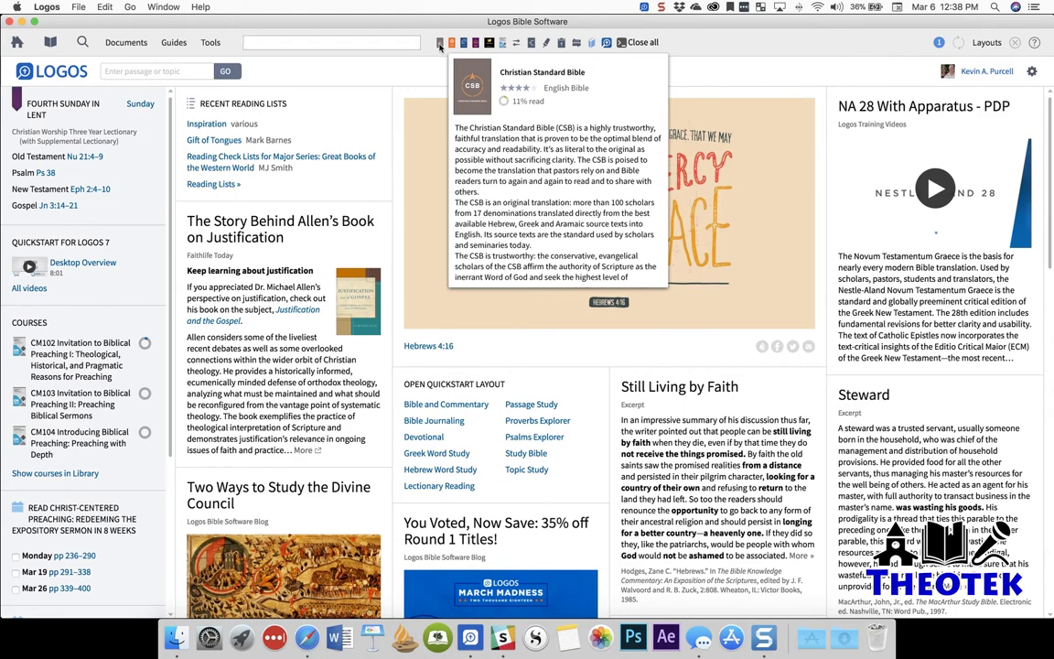
click(440, 43)
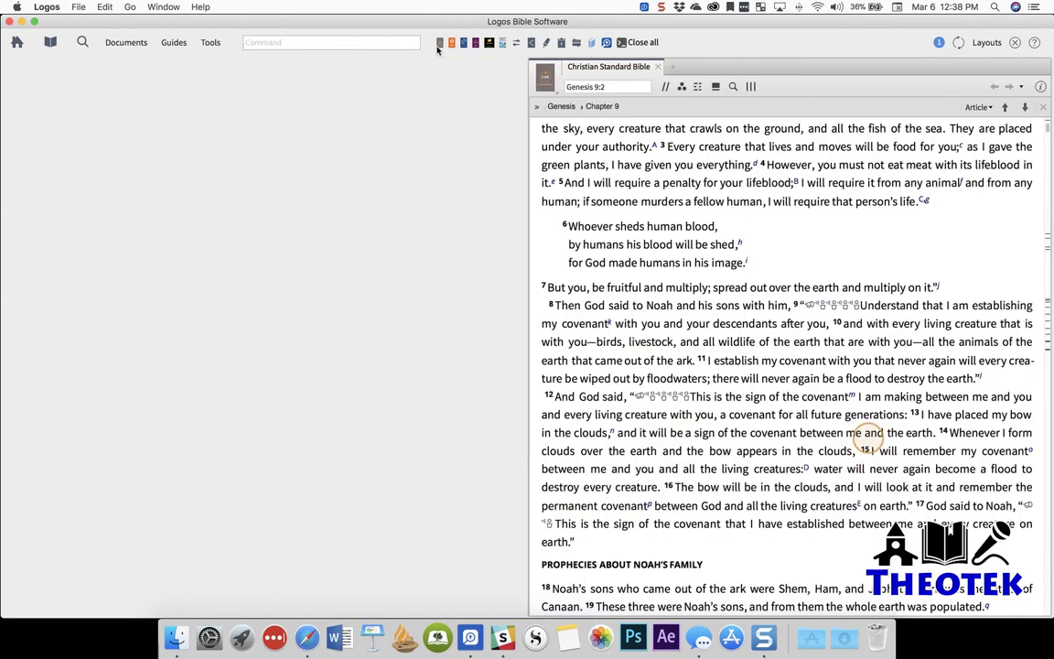
click(611, 87)
text(john 13)
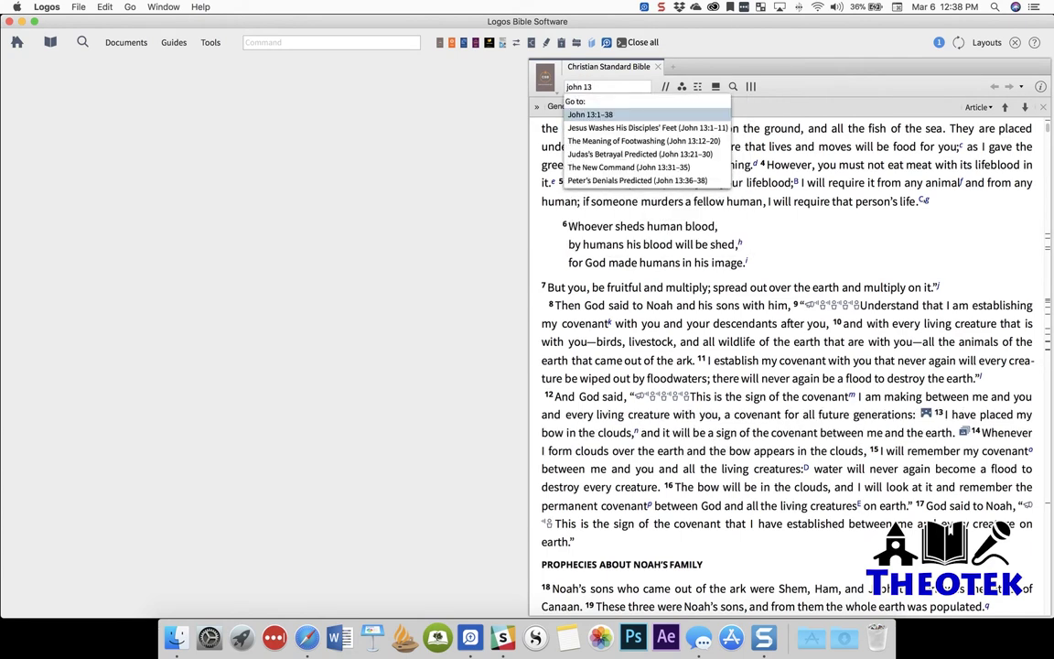
text(:31)
key(Return)
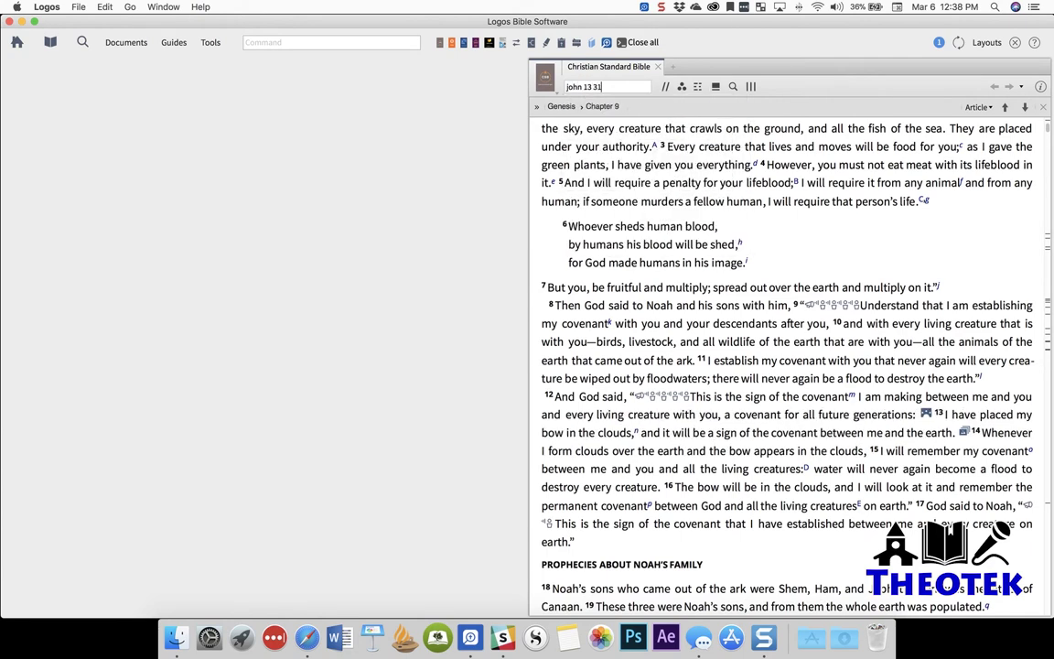
Step: Read through John 13 and into chapter 14 to examine the context around the new command passage
scroll(712, 214, up, 1)
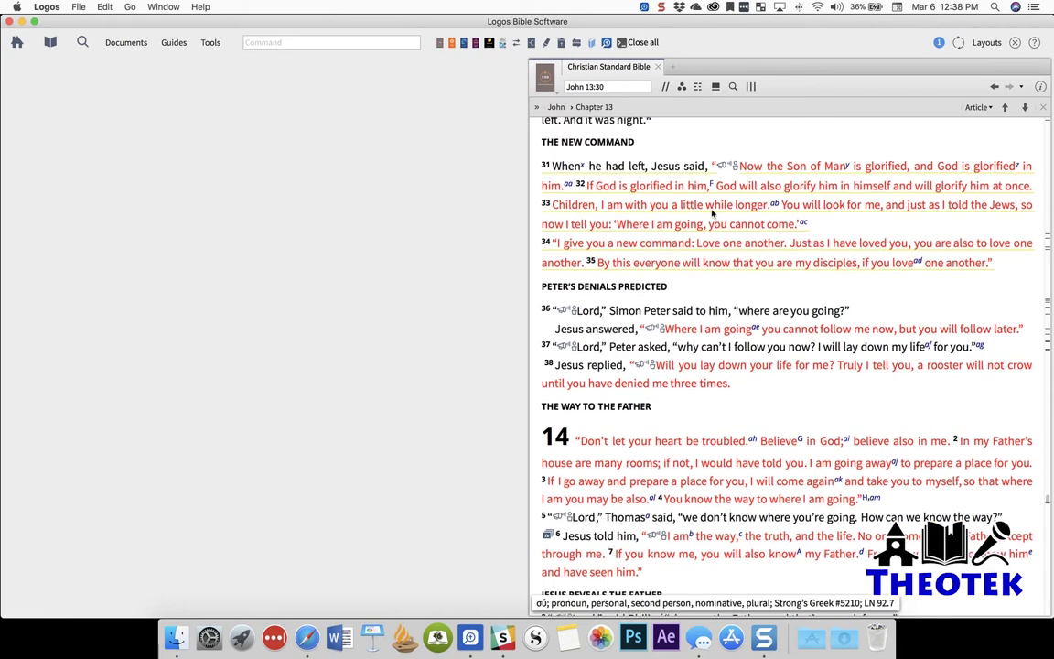
scroll(712, 213, up, 4)
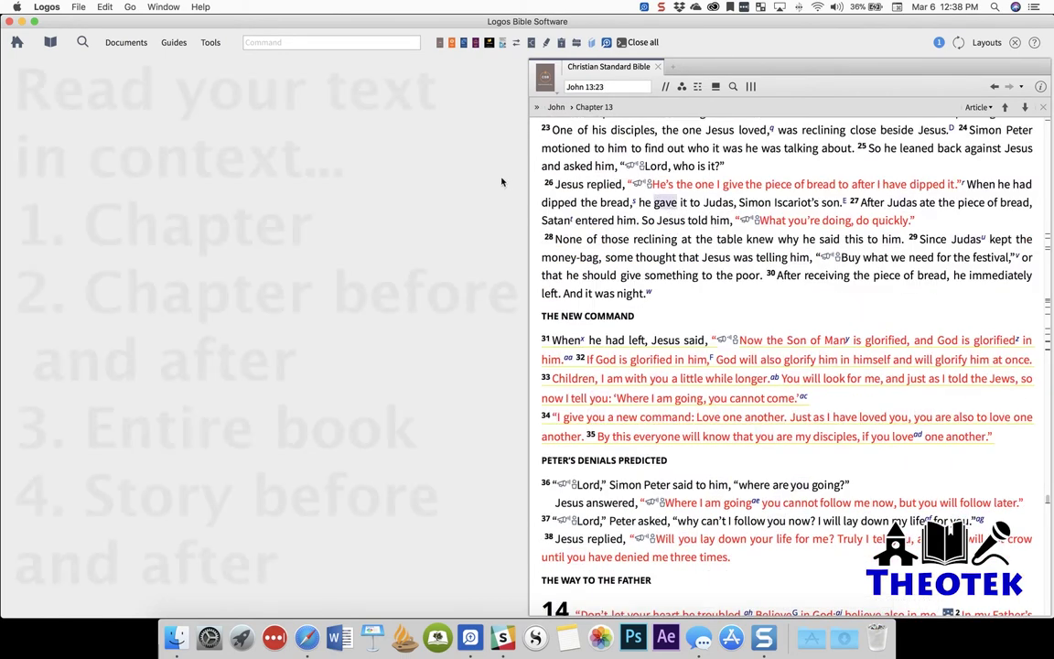
scroll(542, 180, up, 10)
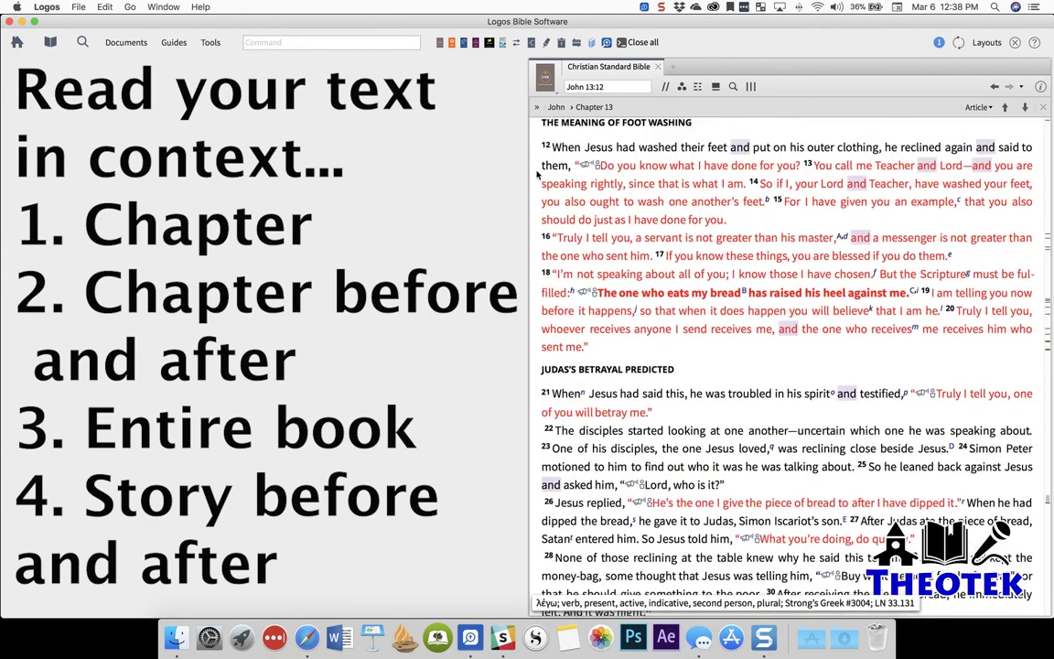
scroll(538, 175, up, 6)
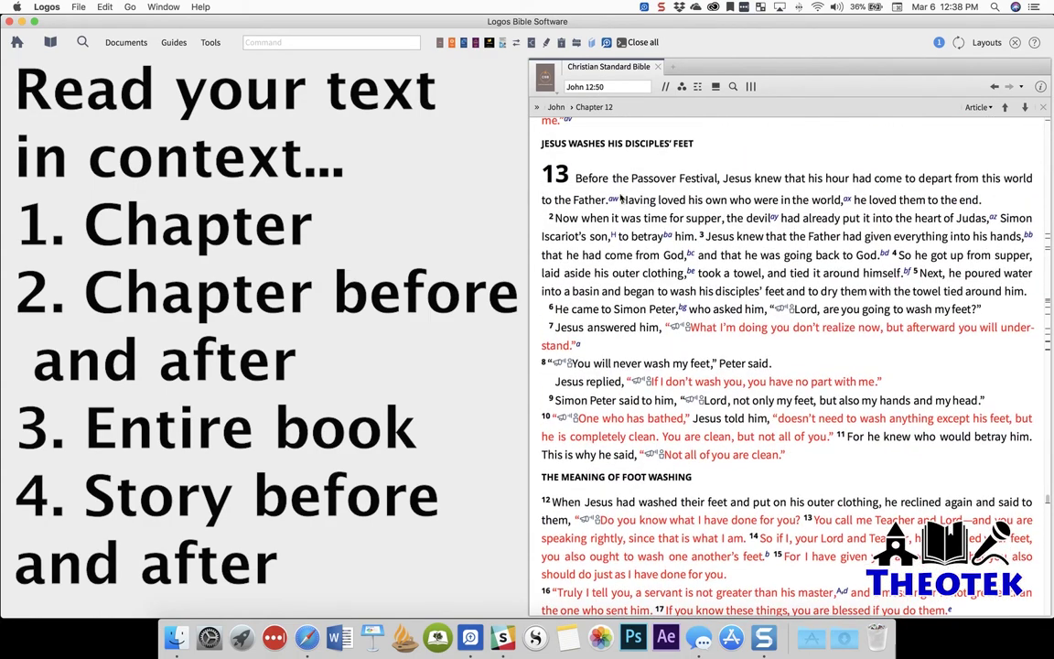
scroll(837, 314, down, 10)
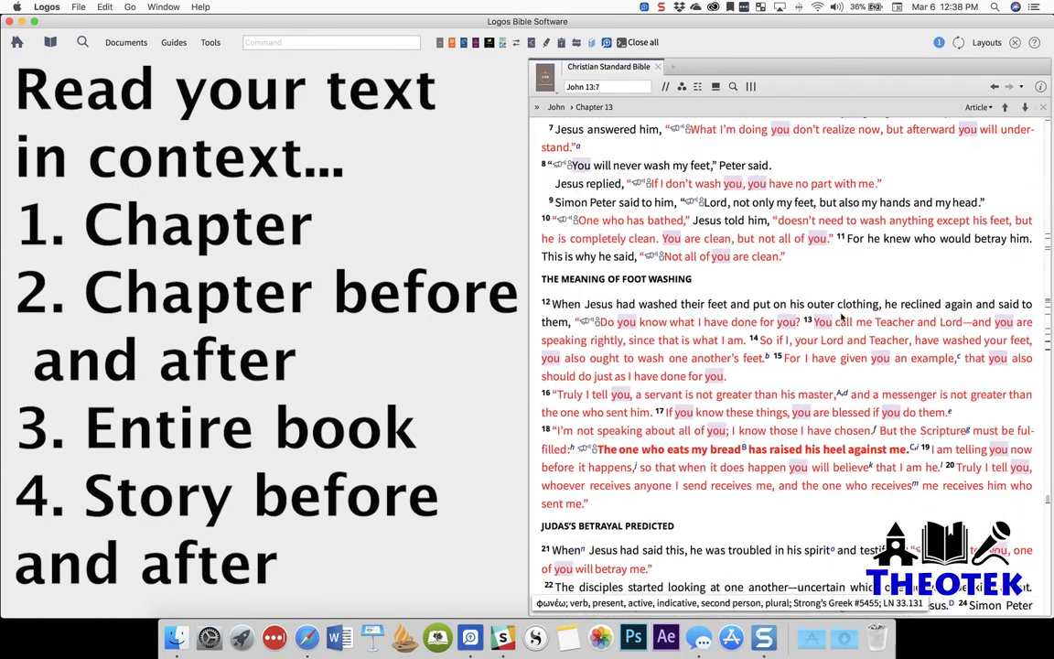
scroll(836, 314, down, 10)
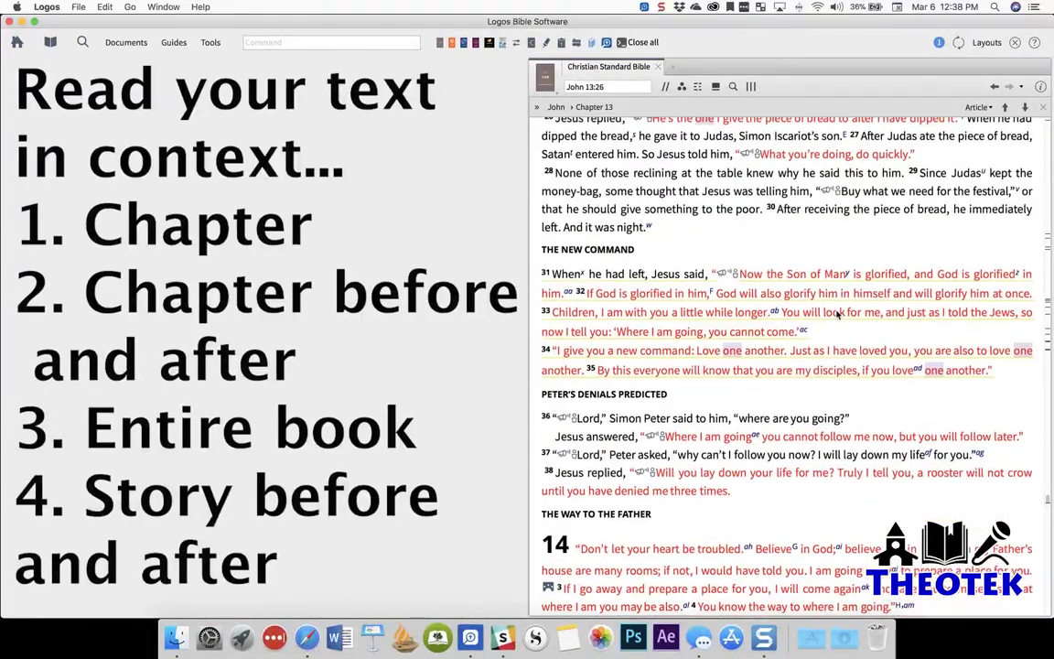
scroll(836, 313, down, 2)
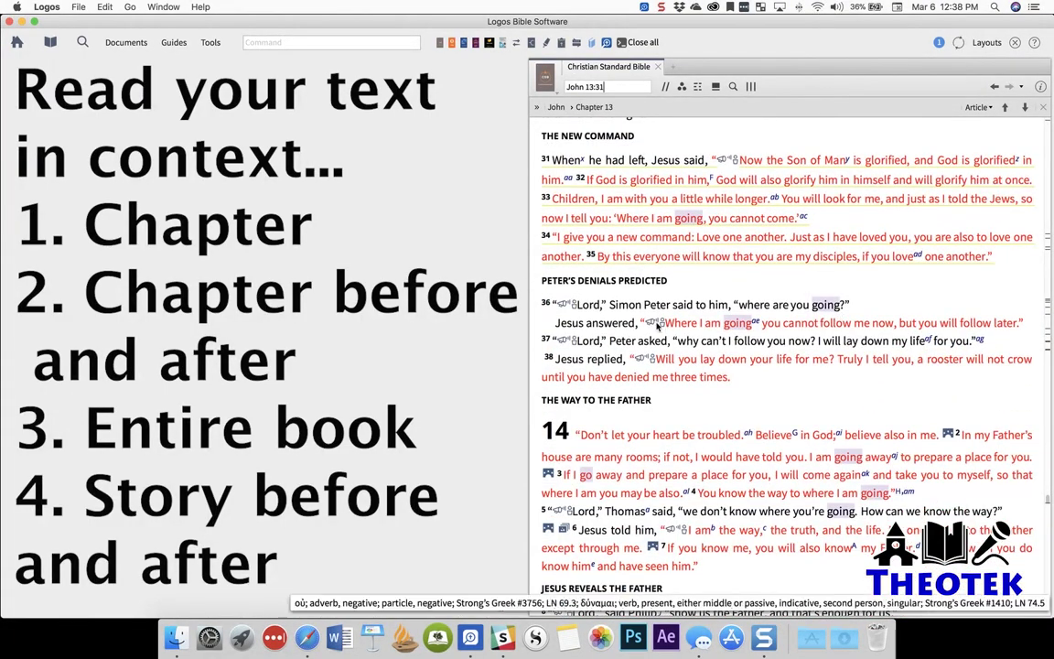
scroll(866, 365, down, 8)
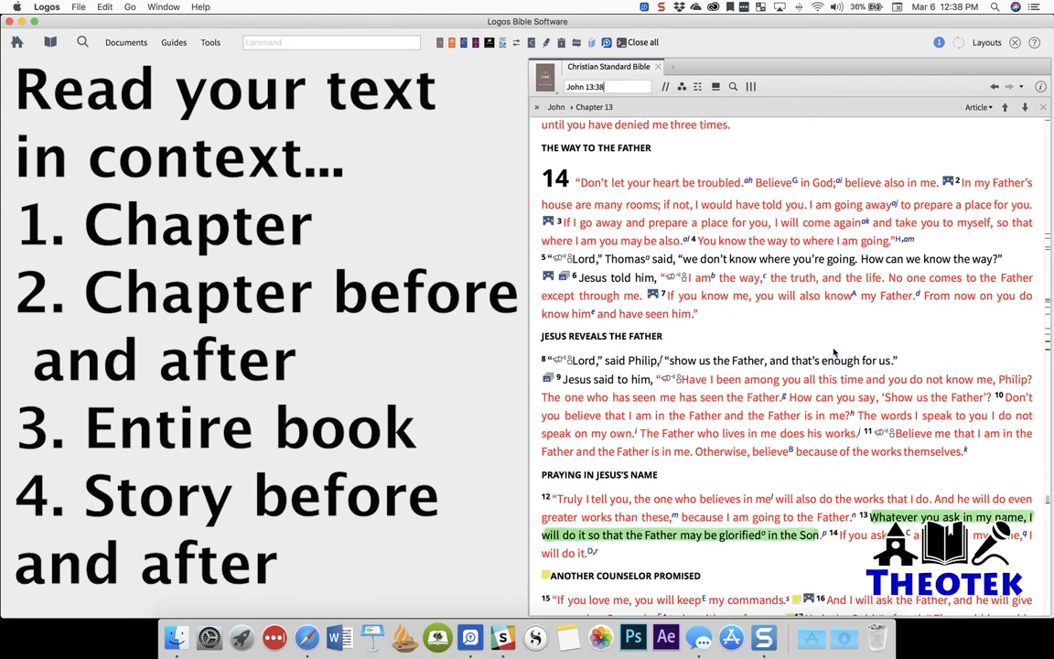
scroll(819, 347, up, 3)
scroll(817, 348, up, 5)
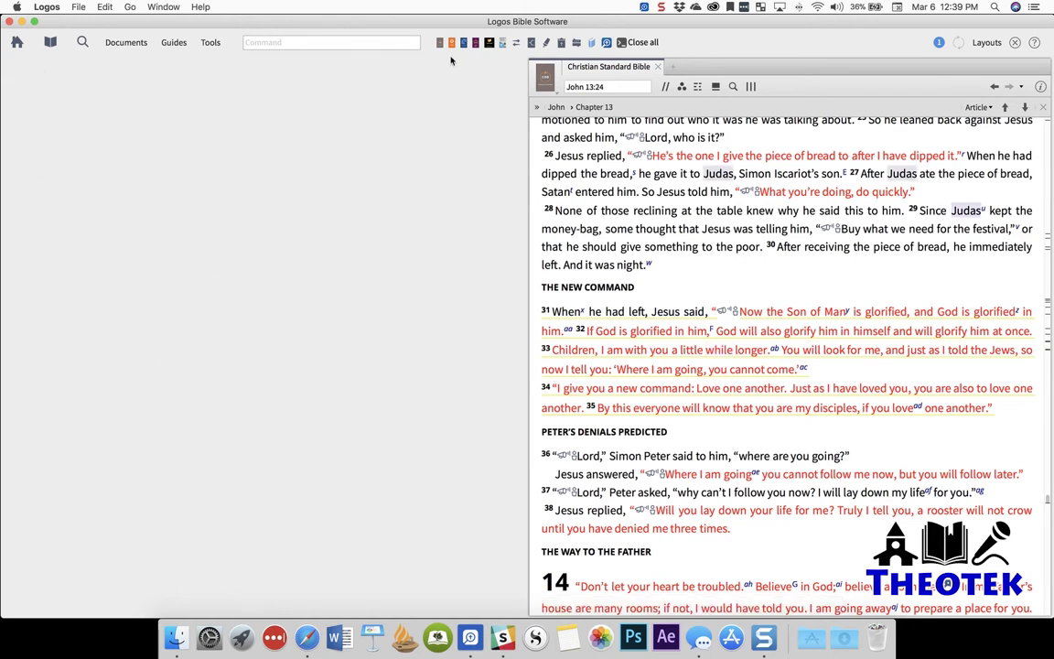
Step: Open the English Standard Version beside the Christian Standard Bible and examine John 13:21–38 in it
mouse_move(452, 43)
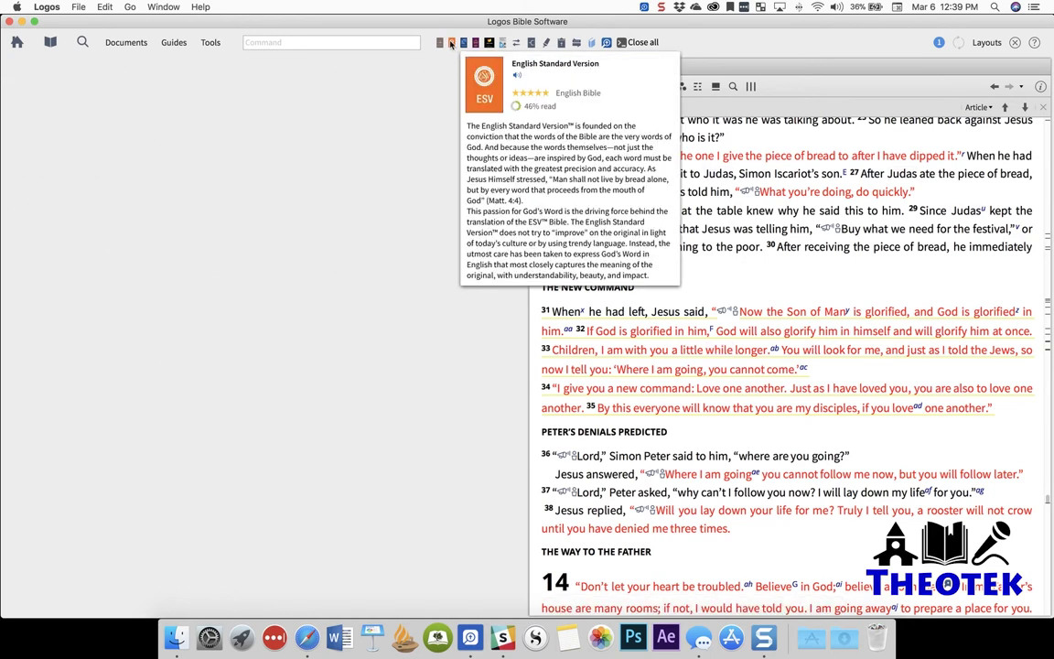
click(451, 43)
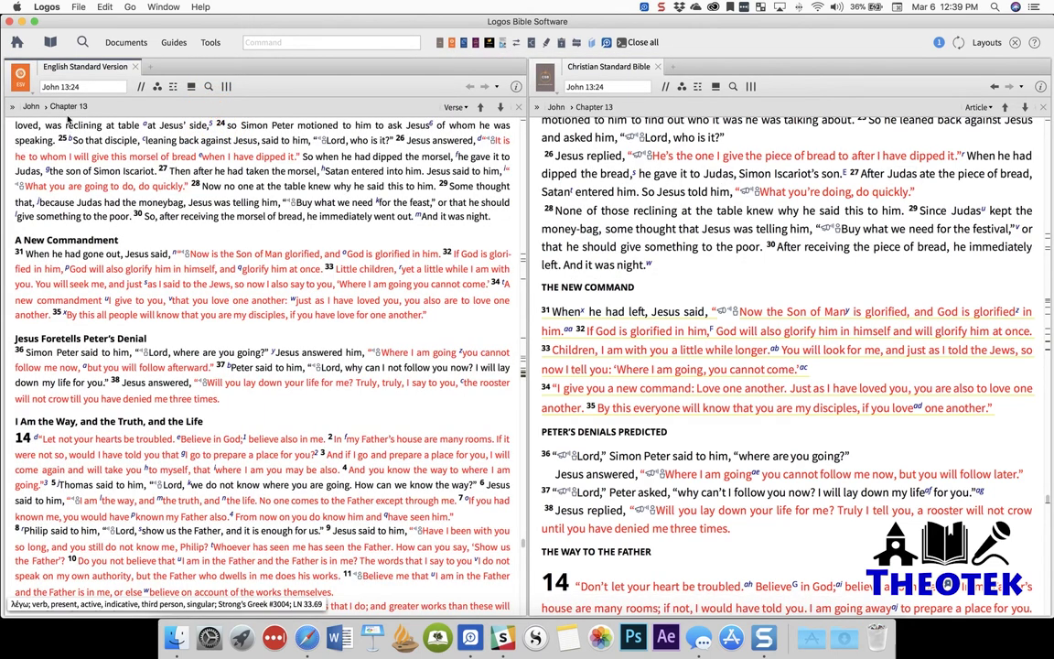
scroll(112, 220, up, 5)
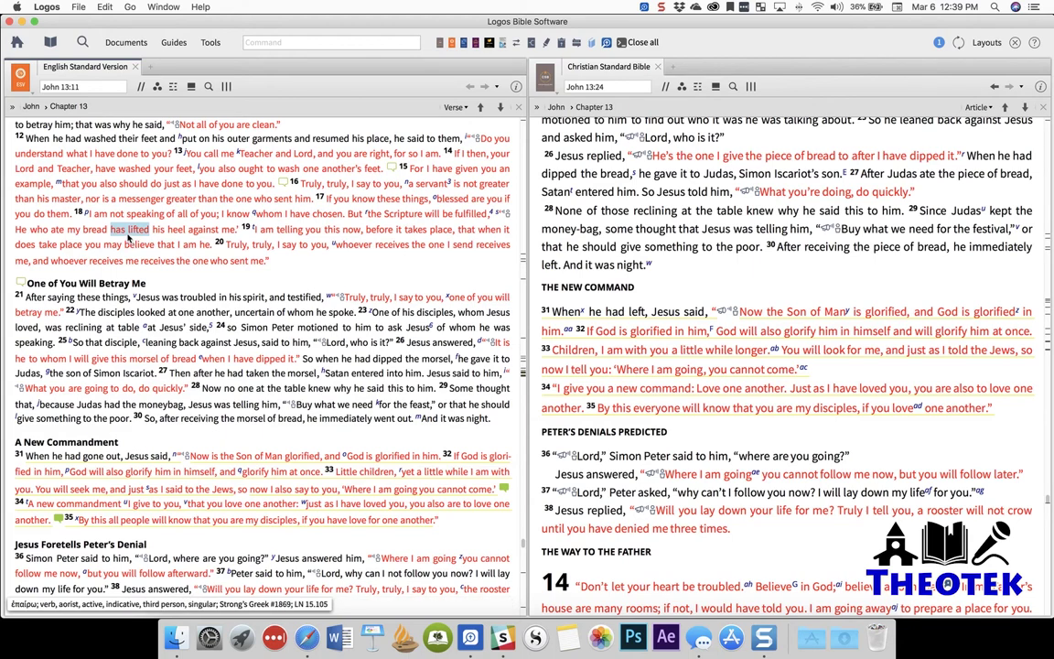
scroll(112, 232, down, 6)
scroll(124, 234, up, 2)
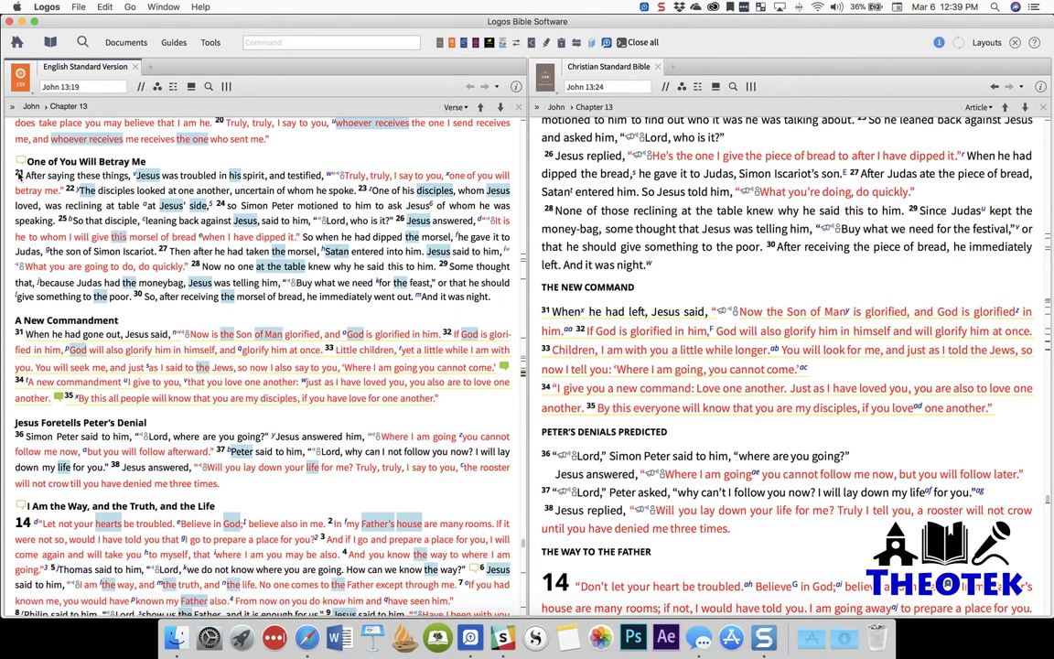
drag(89, 200, 218, 485)
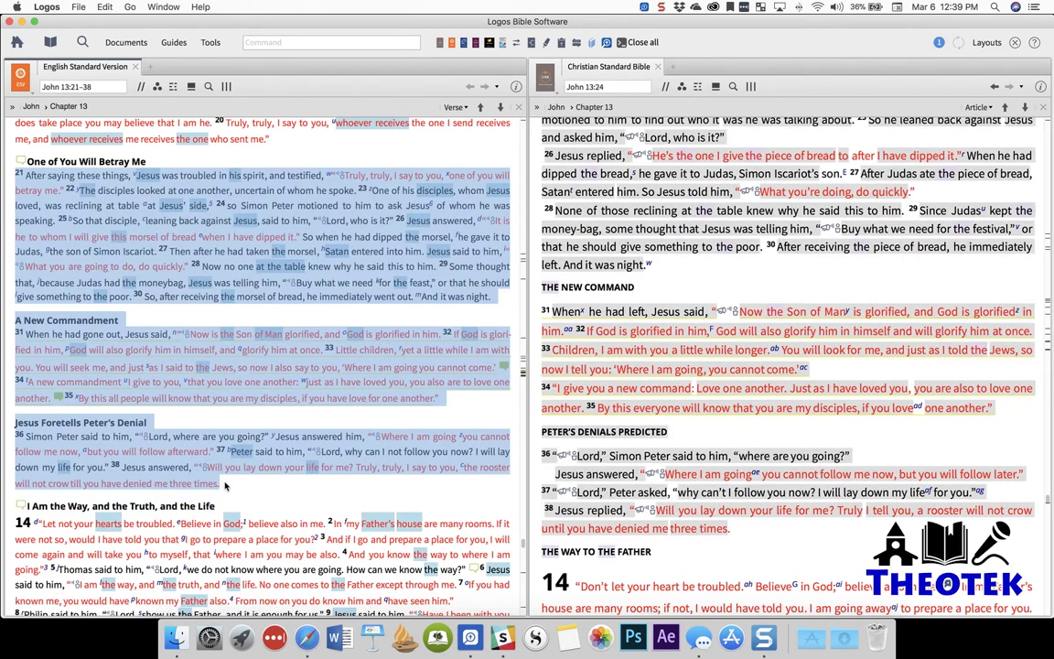
click(449, 400)
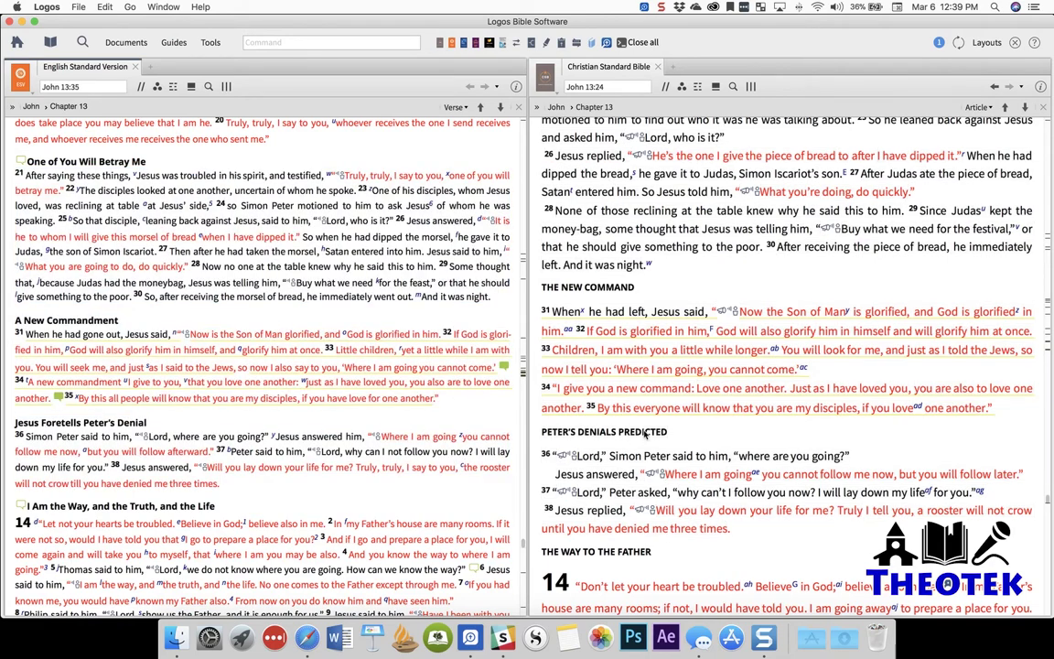
Step: Select John 13:34–35 in the Christian Standard Bible and open the Passage Analysis tool
drag(914, 406, 620, 408)
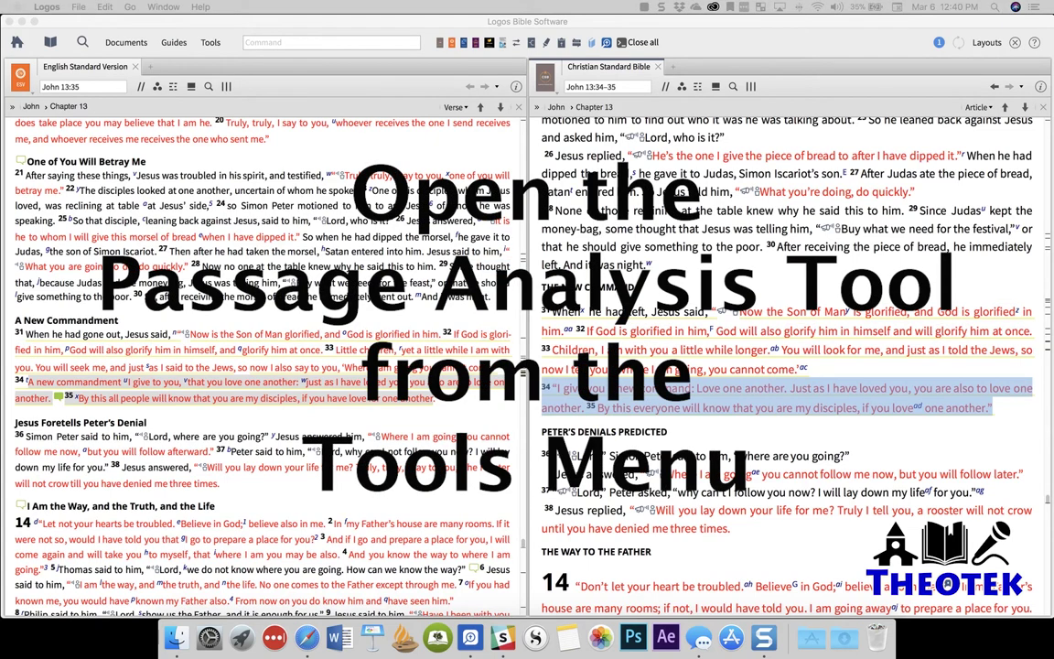
click(258, 25)
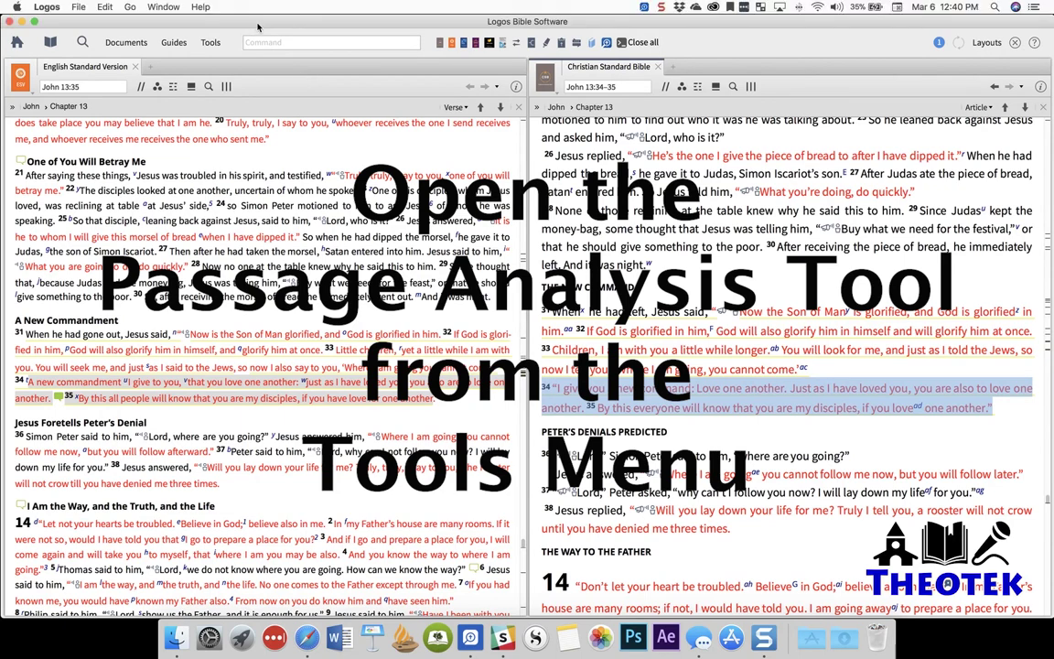
click(210, 44)
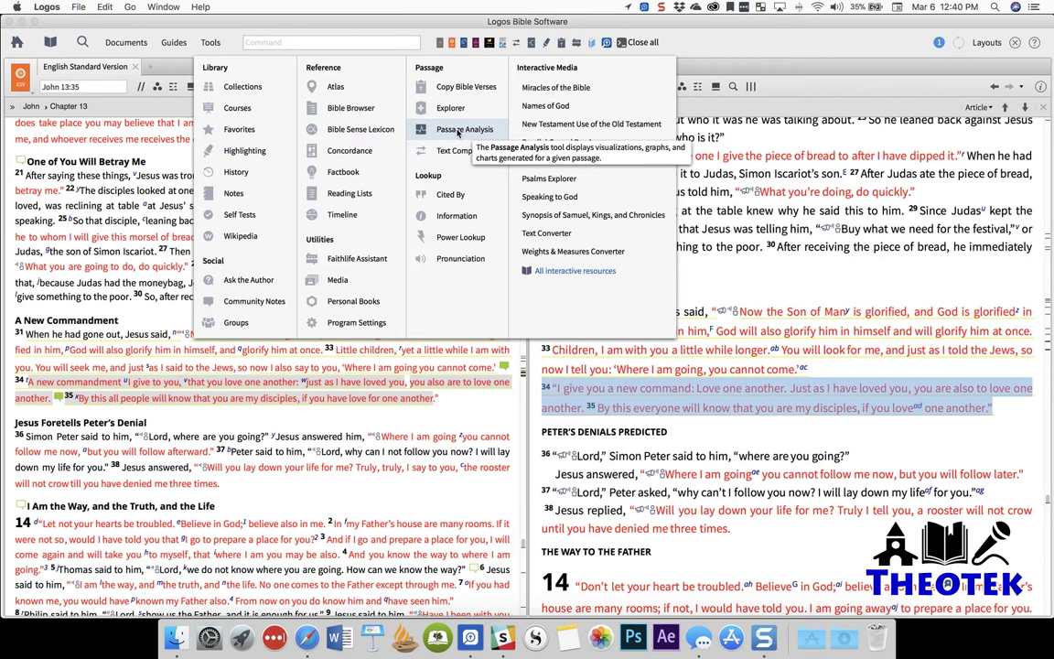
click(458, 132)
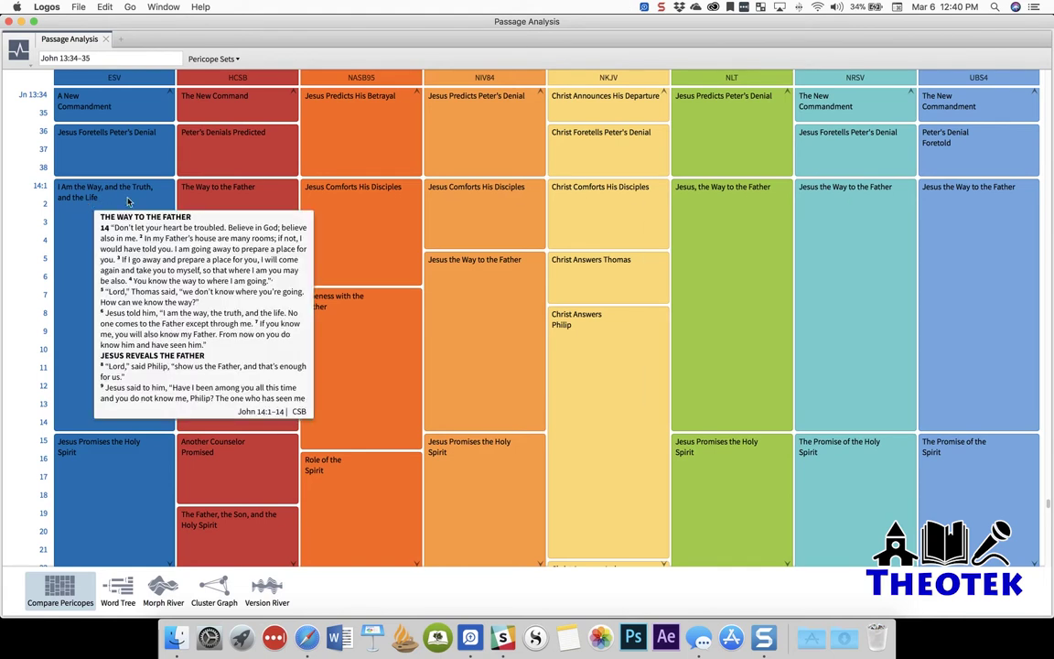
Step: Compare how the translations divide John 13 into pericopes across the chart's columns
click(83, 58)
key(super+c)
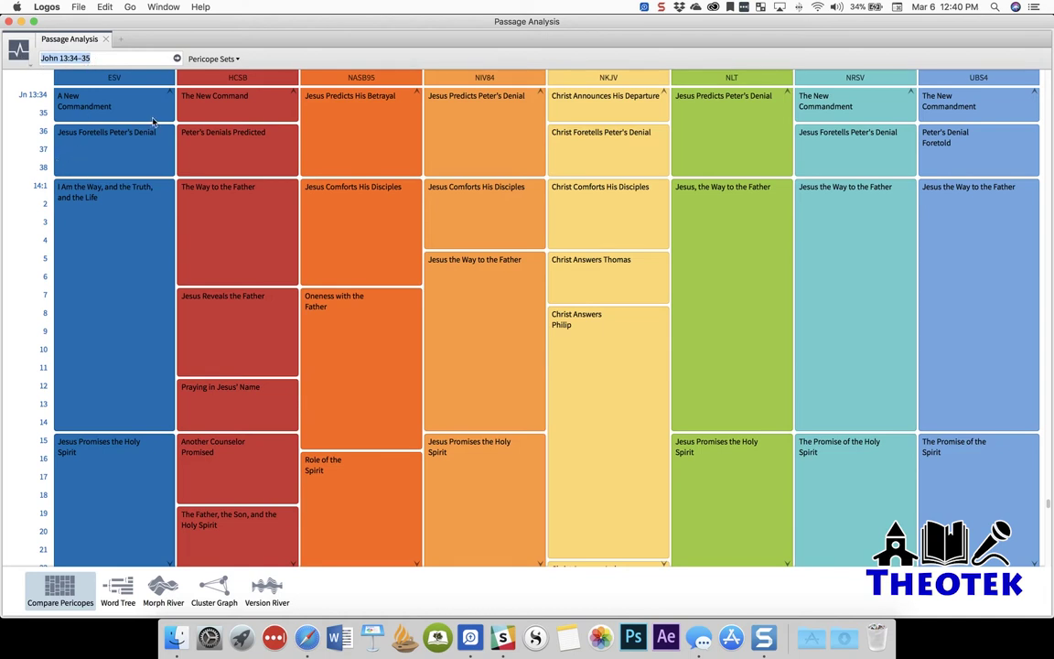
text(John 13:3)
key(Return)
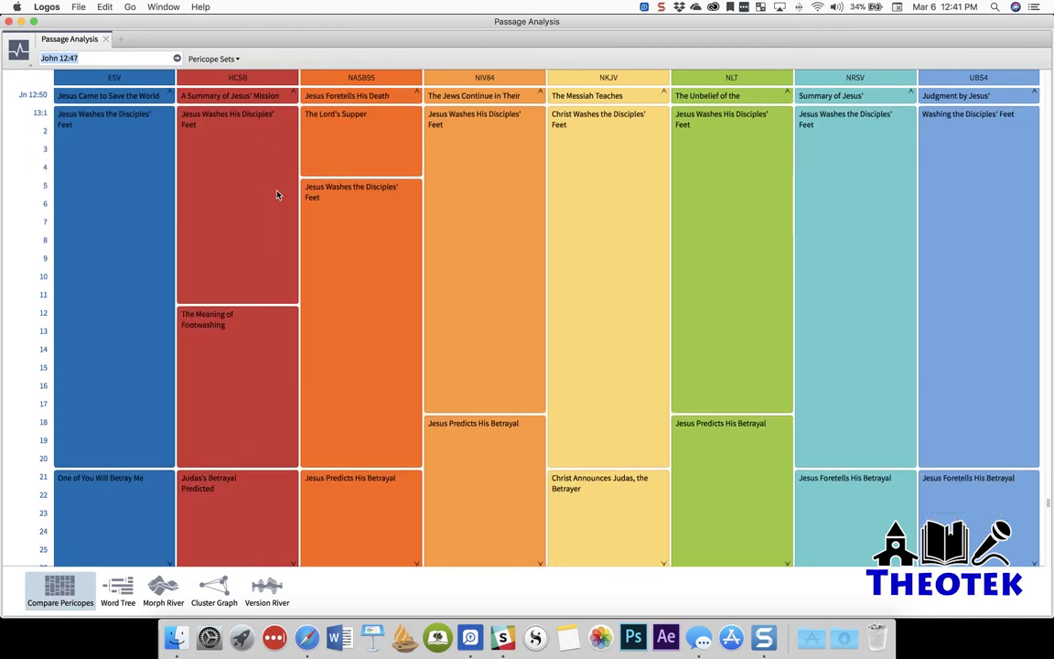
scroll(279, 195, down, 5)
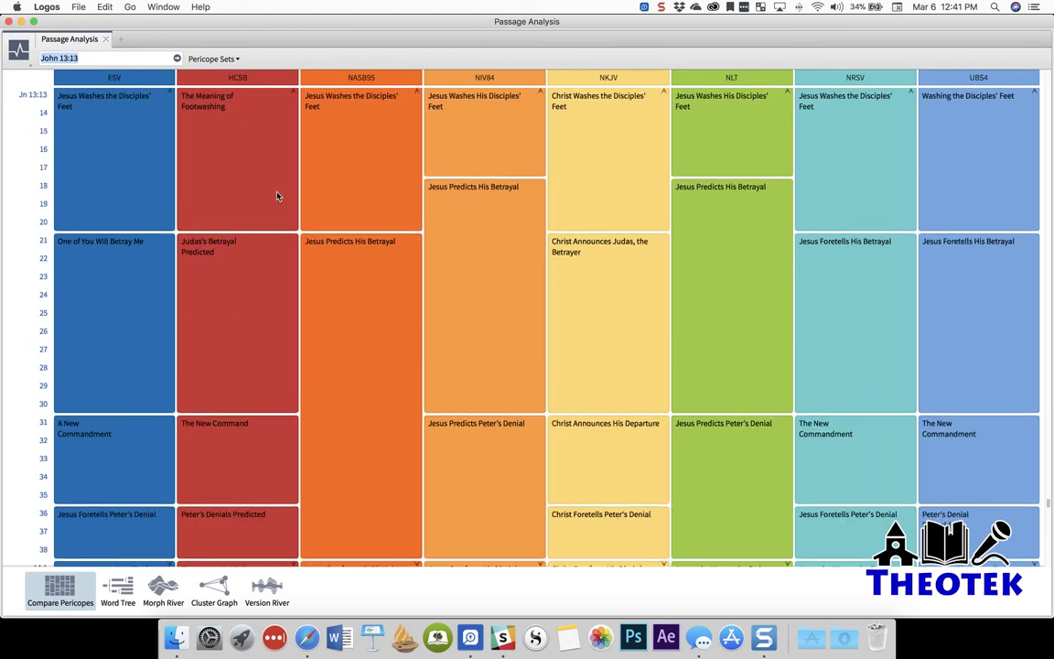
scroll(240, 296, down, 3)
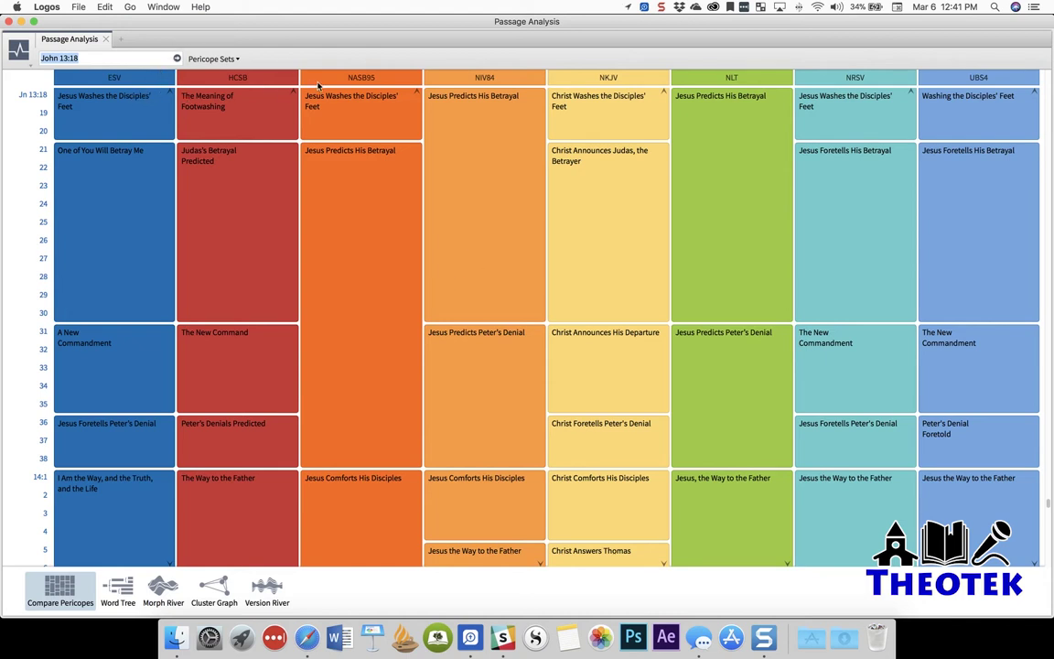
mouse_move(626, 133)
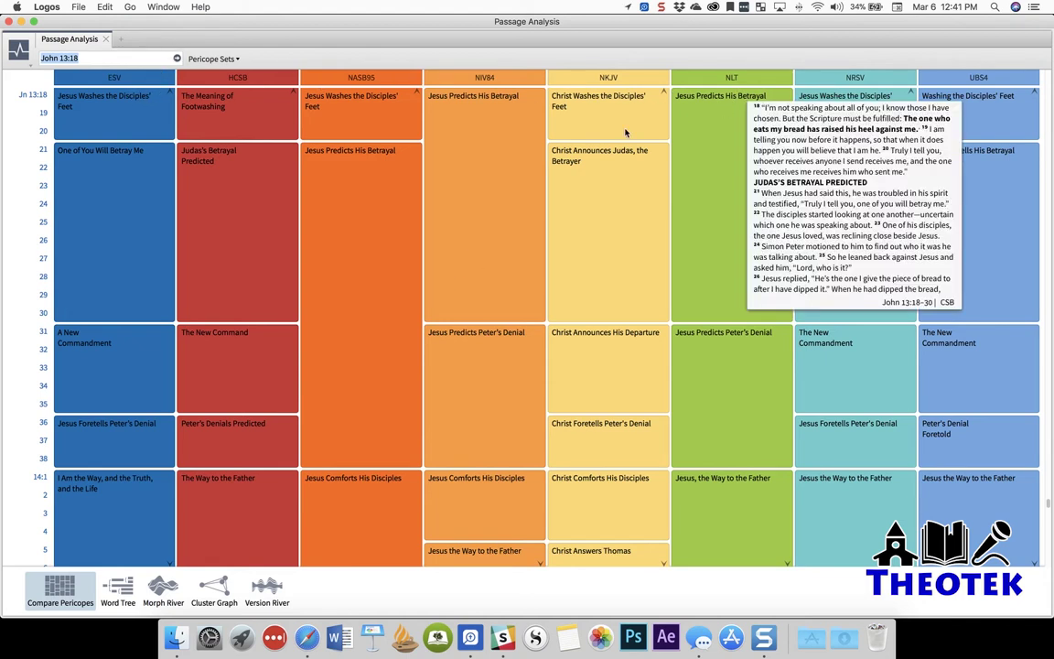
Step: Replace the NIV84 pericope set with the NIV set in the comparison
click(196, 59)
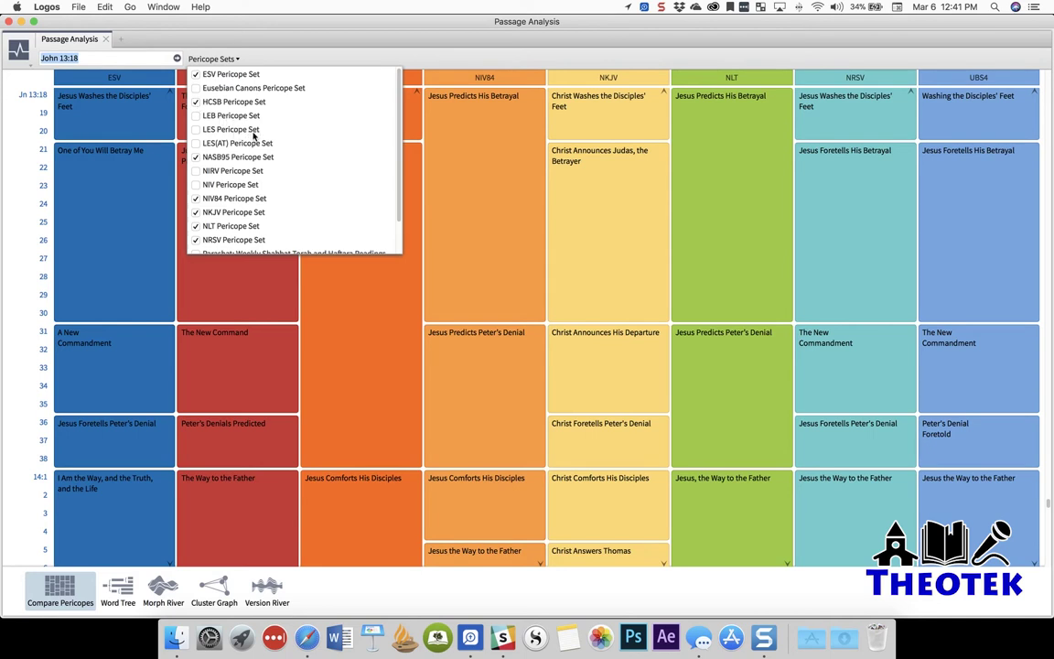
click(195, 186)
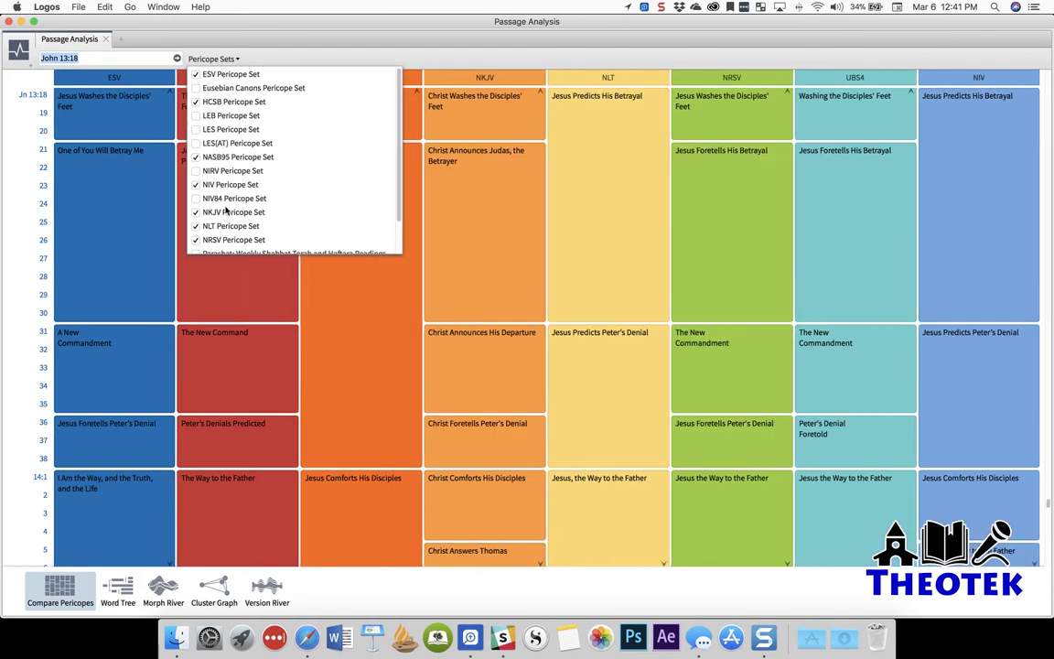
scroll(227, 207, down, 3)
scroll(229, 206, up, 3)
Step: Replace the HCSB pericope set with the LEB set in the comparison
click(202, 102)
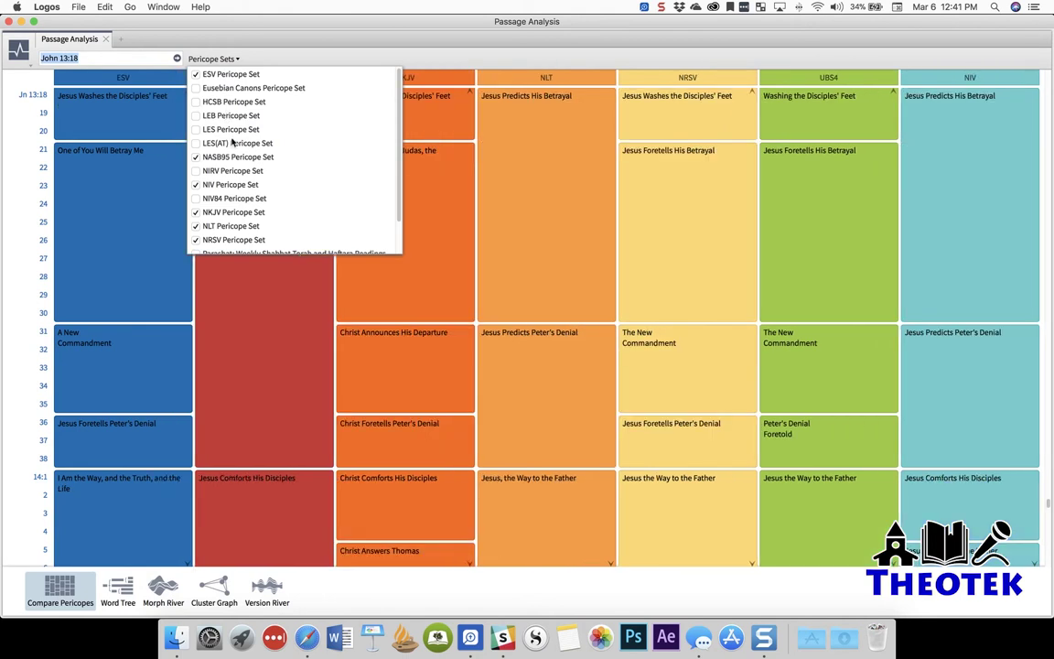
scroll(224, 135, down, 3)
scroll(215, 128, up, 3)
click(195, 116)
scroll(247, 135, down, 3)
scroll(242, 134, up, 5)
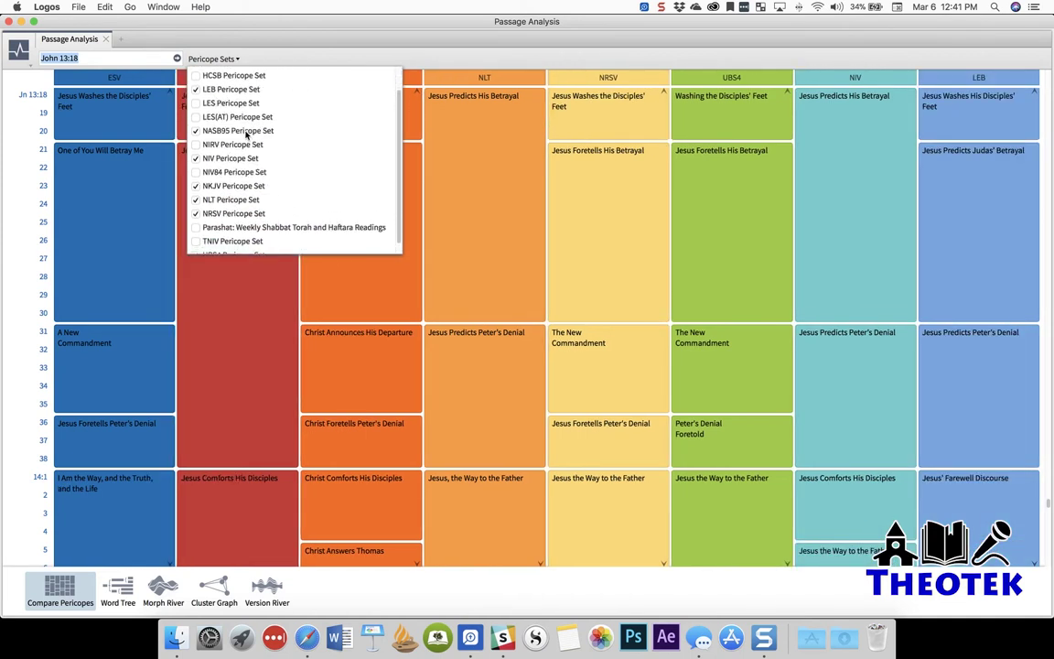
Step: Remove the LEB and NIV pericope sets and restore the HCSB and NIV84 sets
click(195, 116)
click(195, 102)
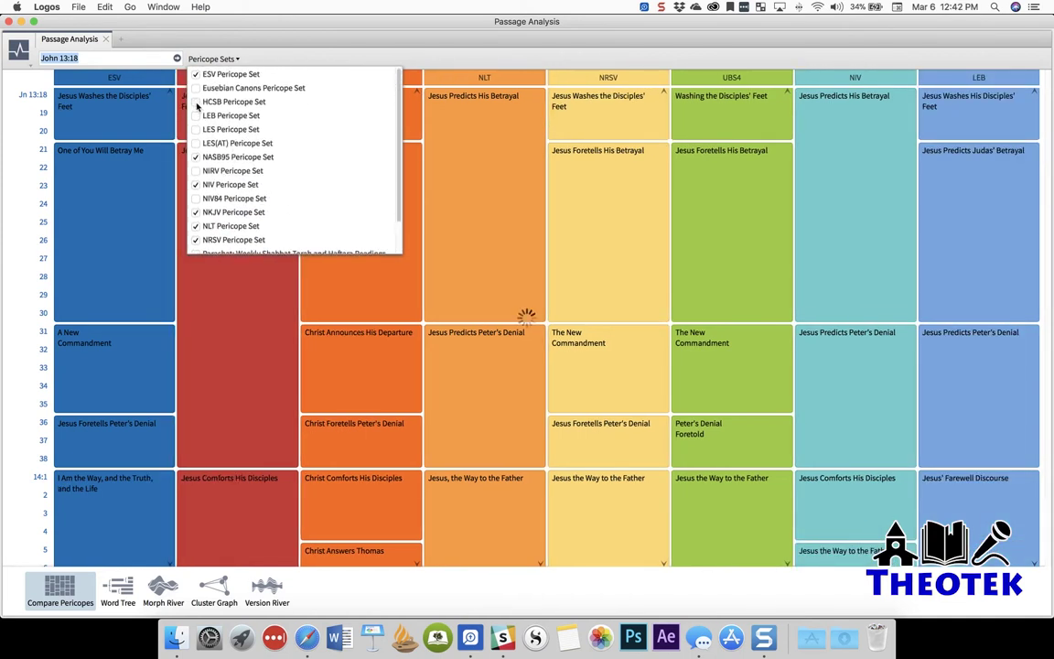
click(195, 185)
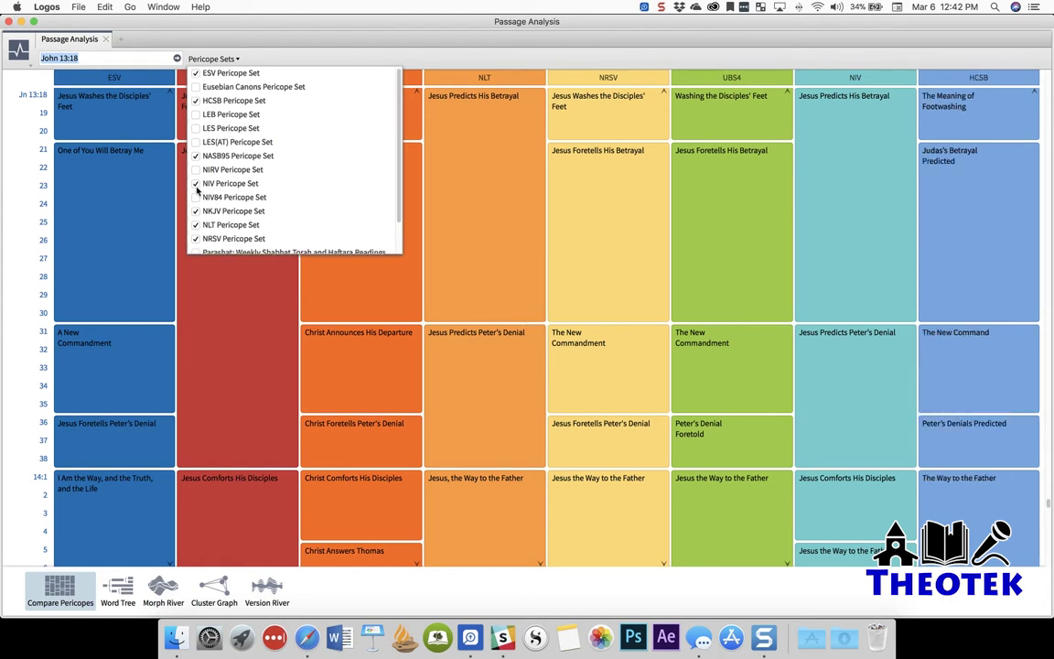
click(195, 199)
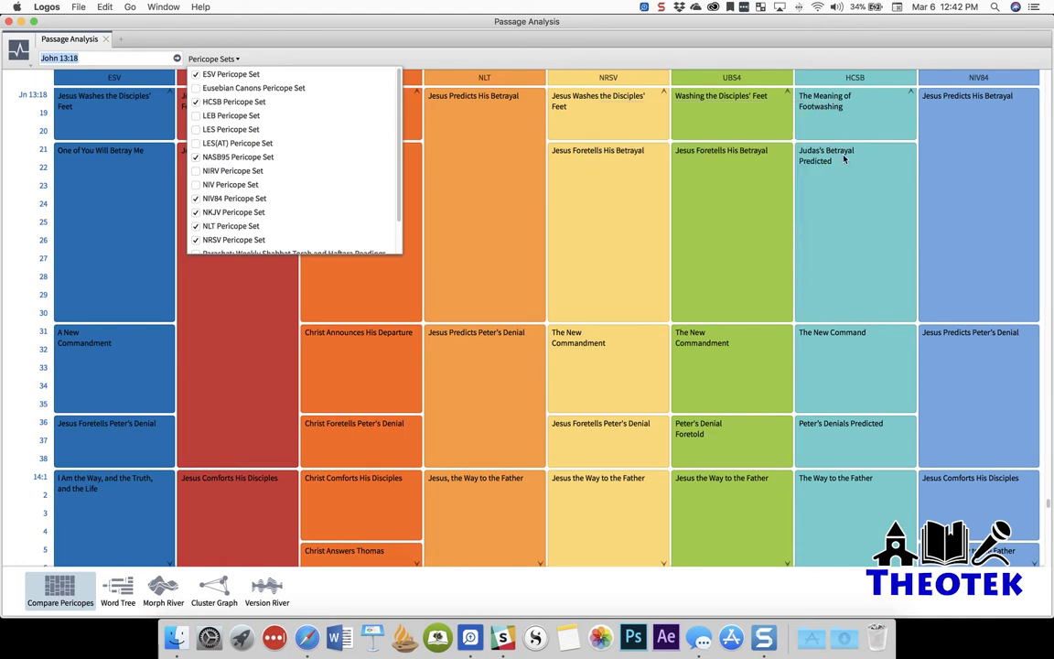
Step: Move the HCSB pericope set to the last column by removing it from the comparison and adding it again
mouse_move(846, 177)
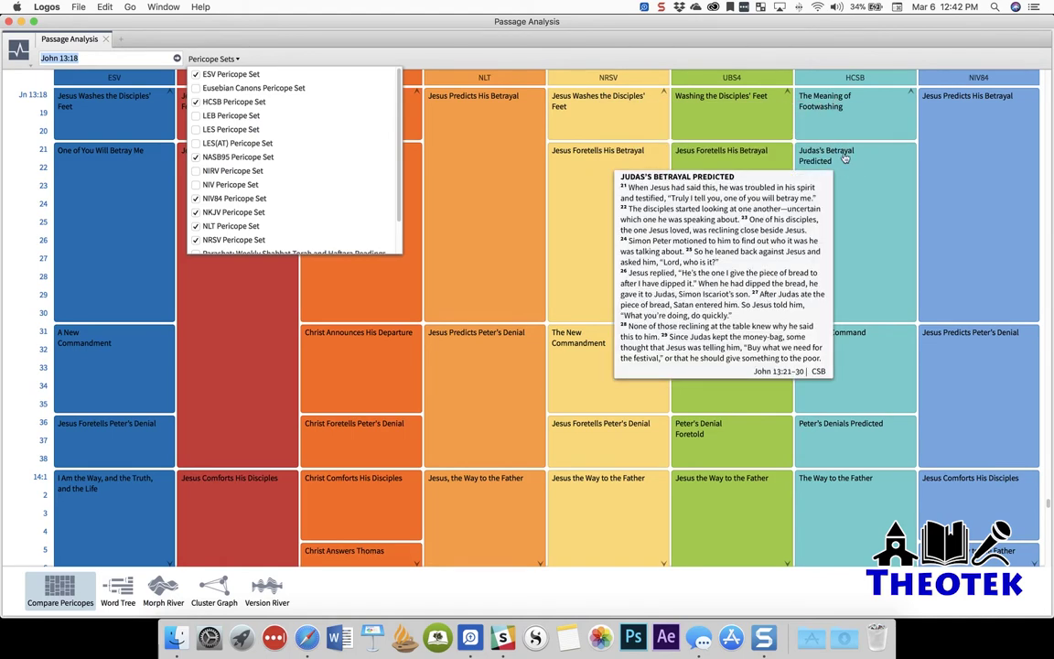
click(196, 103)
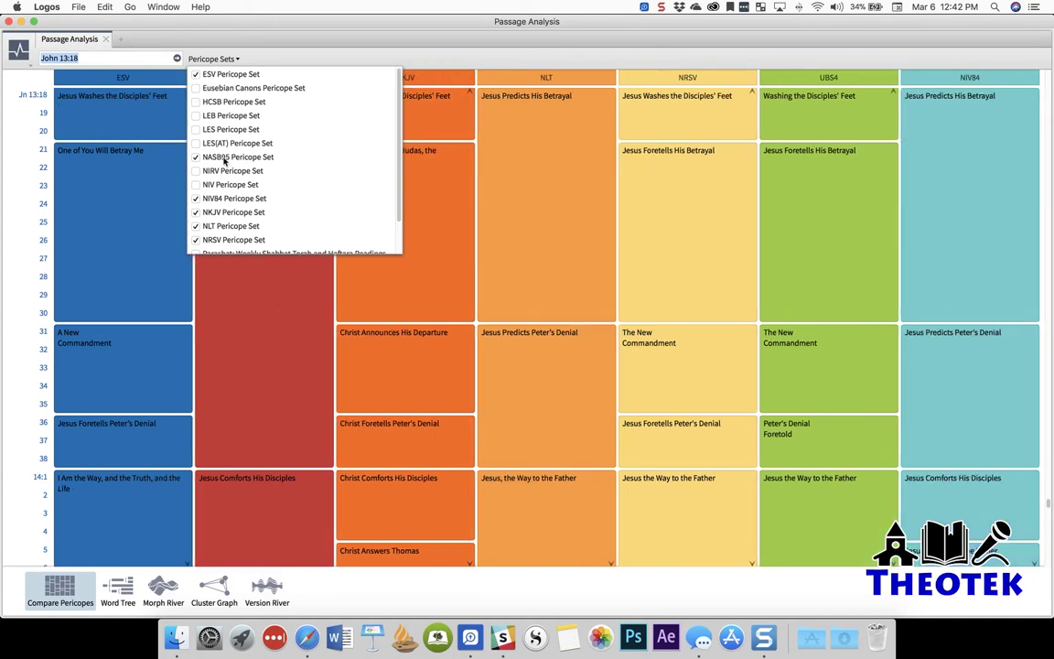
click(196, 101)
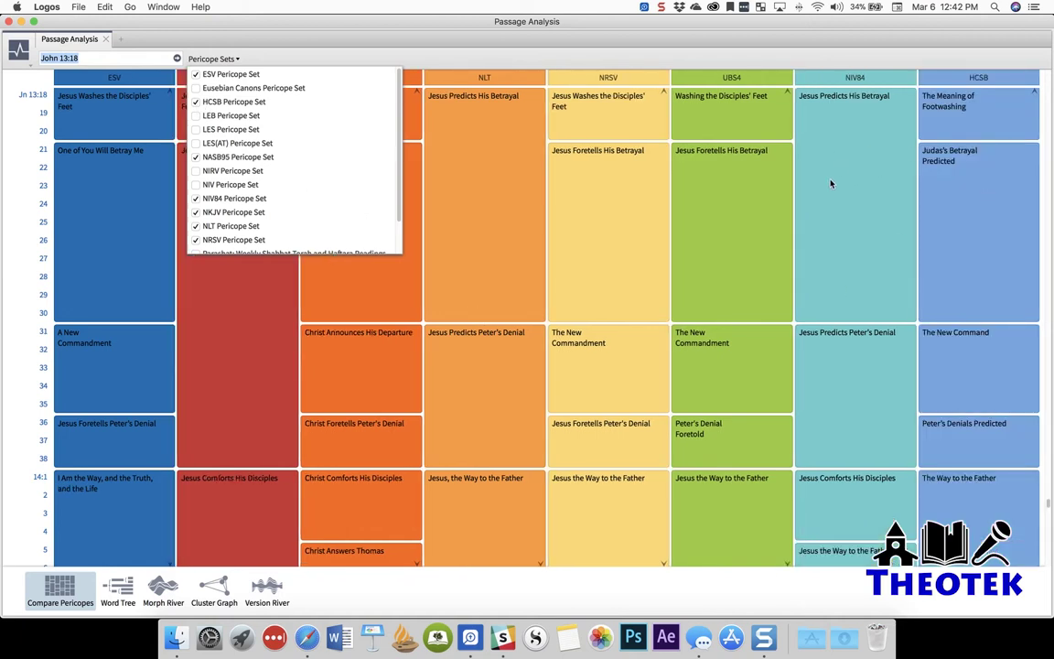
click(831, 184)
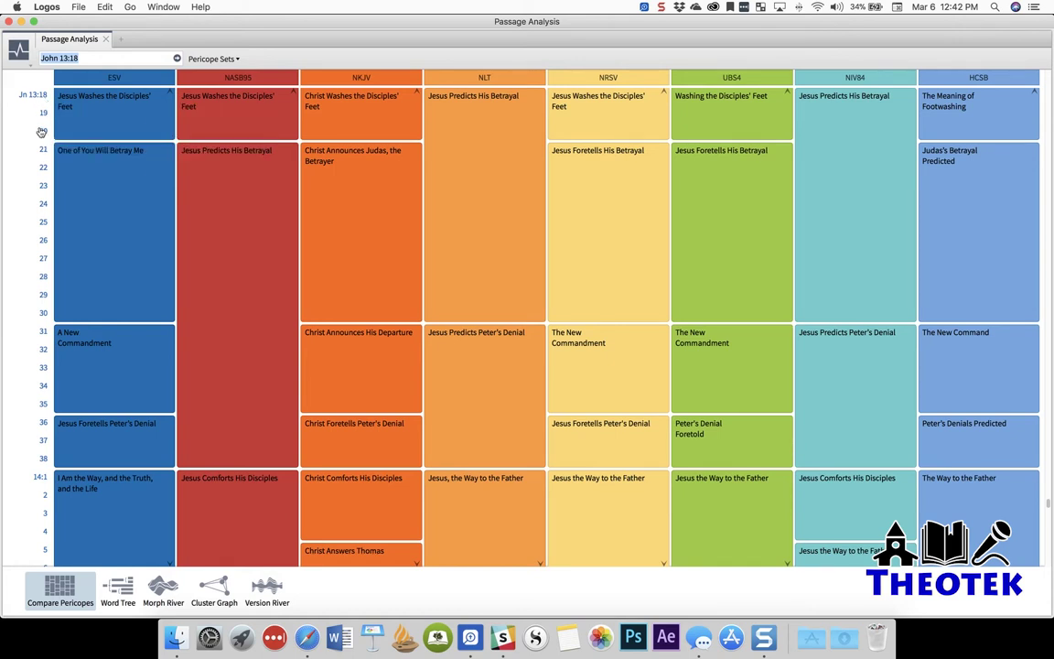
Step: Compare where each translation's pericopes begin and end around John 13:31–35, from verse 20 to the start of chapter 14
mouse_move(40, 133)
mouse_move(46, 316)
mouse_move(88, 364)
mouse_move(45, 460)
mouse_move(42, 406)
mouse_move(438, 334)
mouse_move(809, 348)
mouse_move(42, 410)
mouse_move(108, 507)
mouse_move(41, 335)
Step: Set the Passage Analysis reference to John 13:34–35 and close its window
key(super+v)
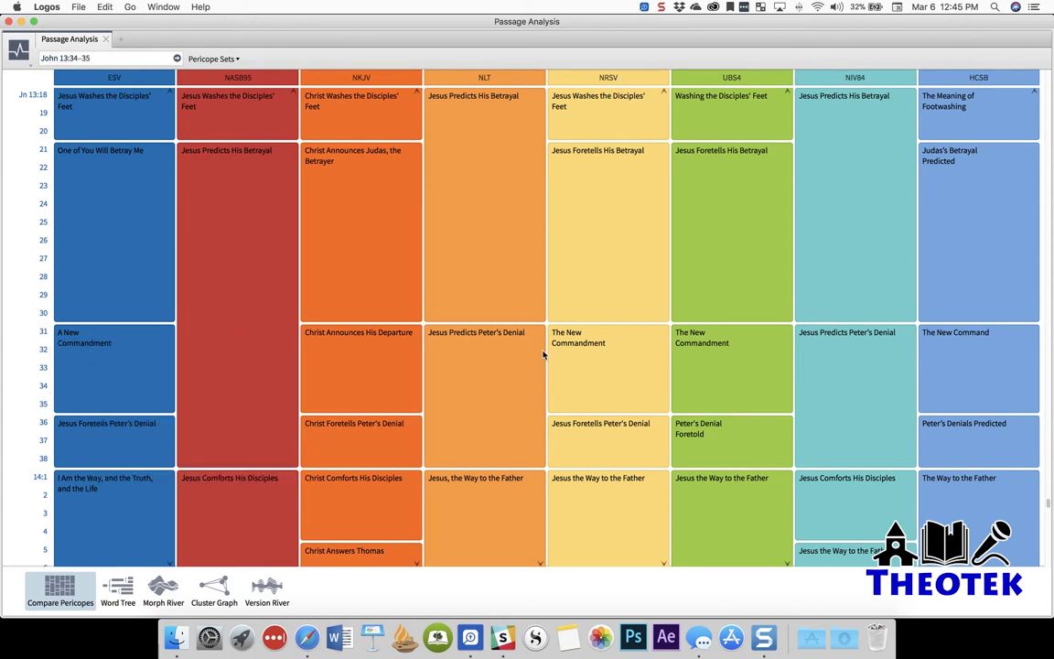
key(super+w)
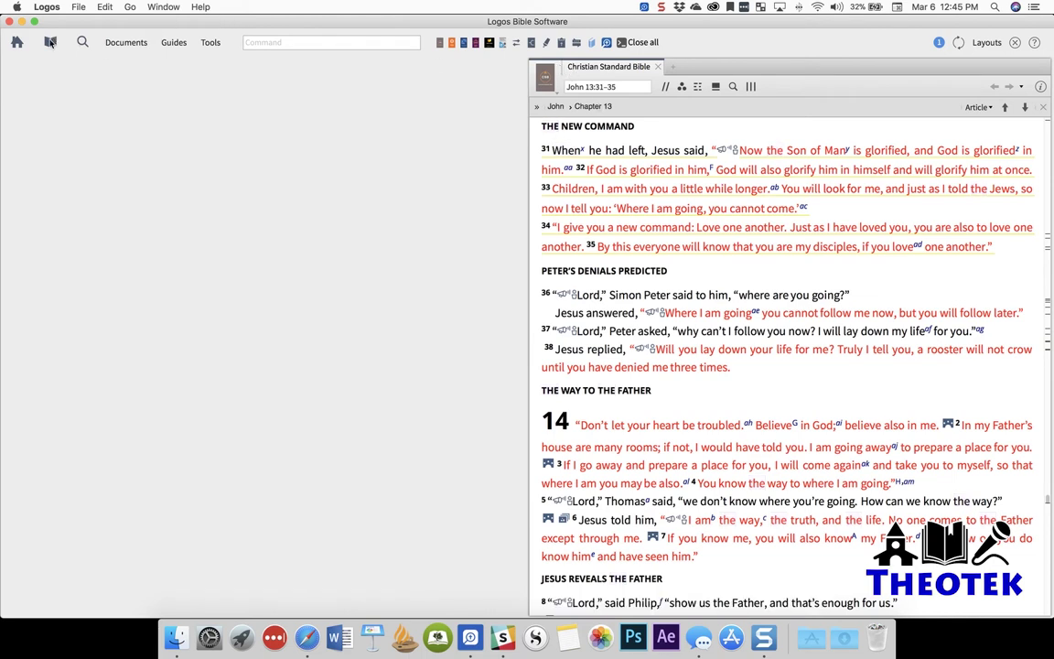
Step: Open the library and review its list of prioritized Bibles and other preferred resources
click(50, 42)
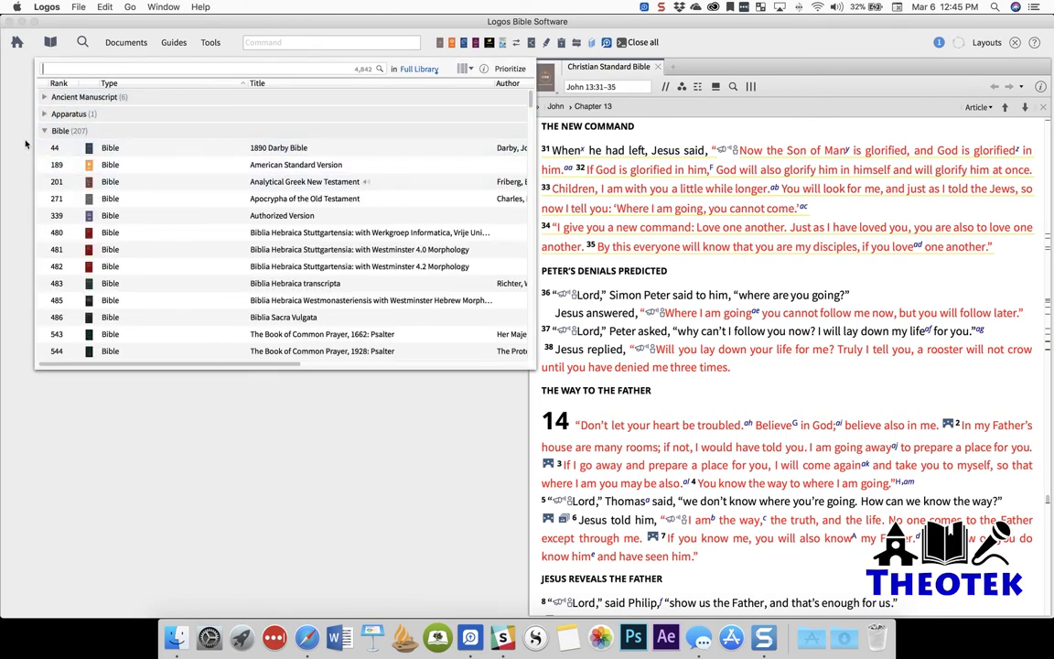
click(510, 69)
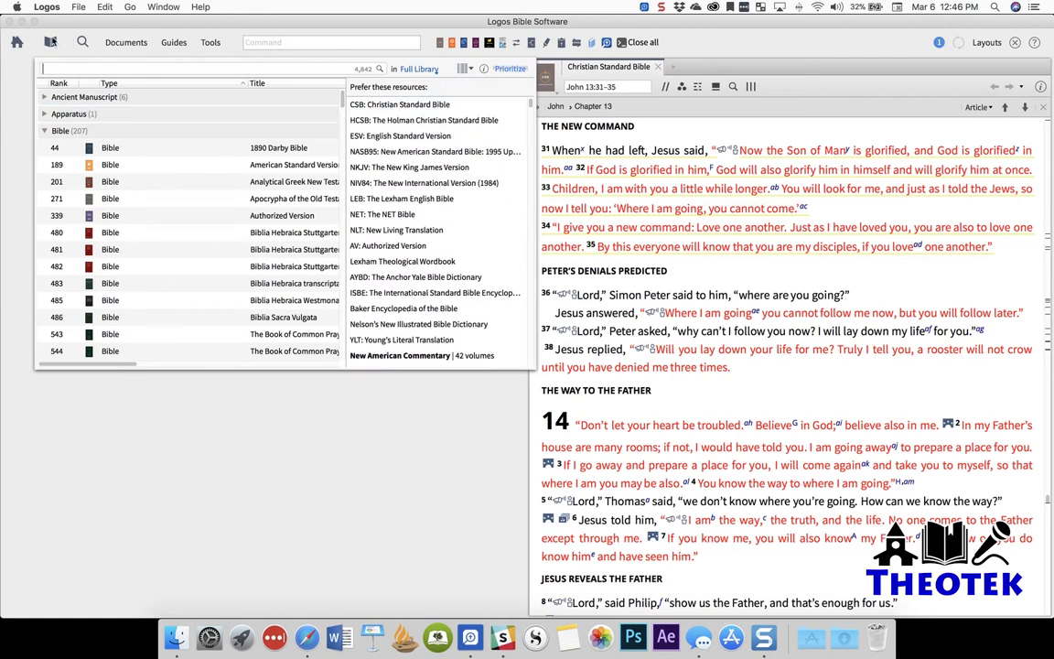
click(462, 63)
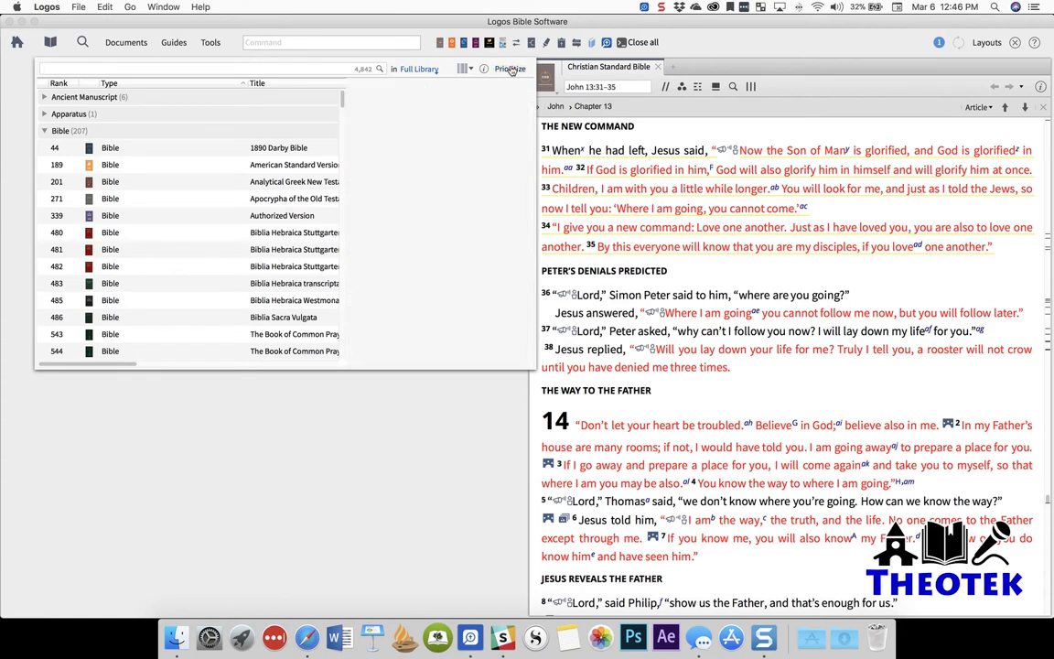
click(495, 69)
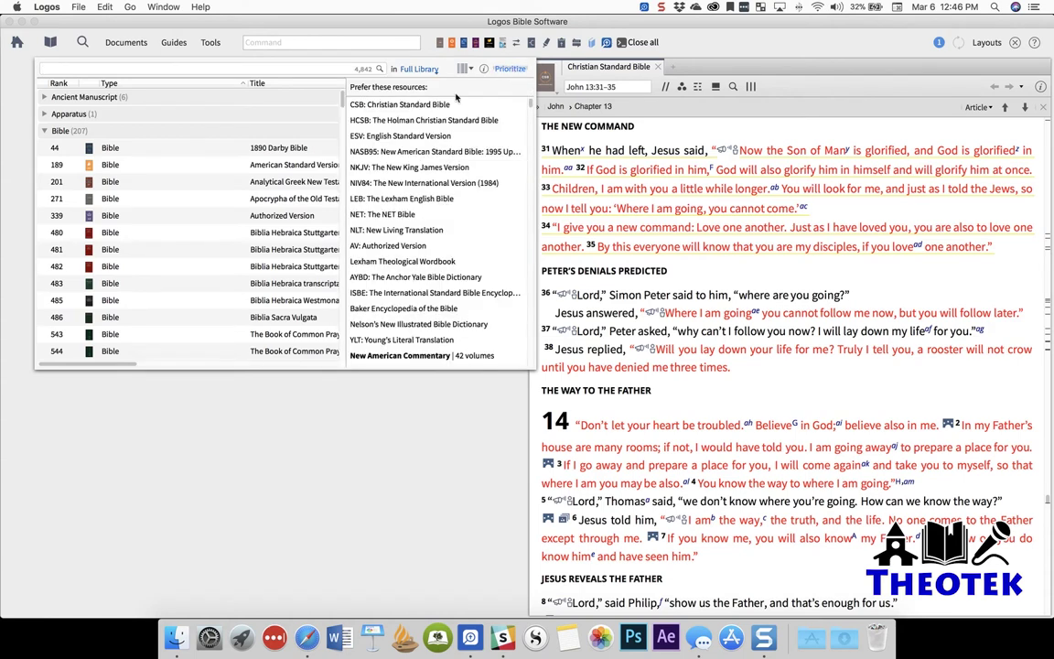
click(370, 119)
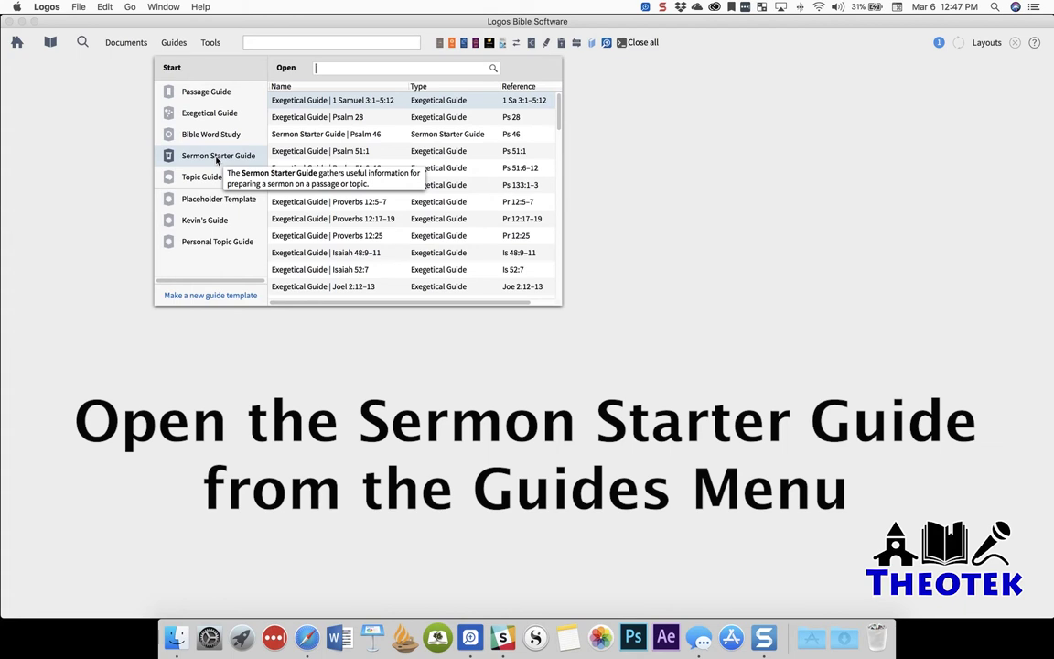
Step: Open a Sermon Starter Guide and run it on John 13:31-35
click(217, 157)
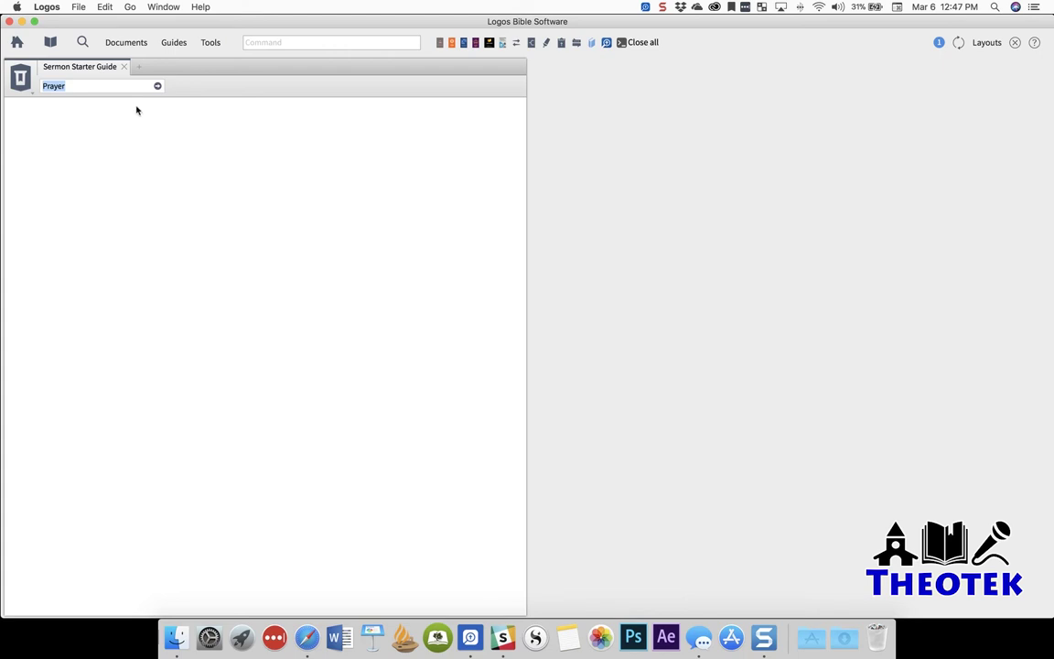
click(79, 85)
drag(81, 87, 40, 84)
key(BackSpace)
text(John)
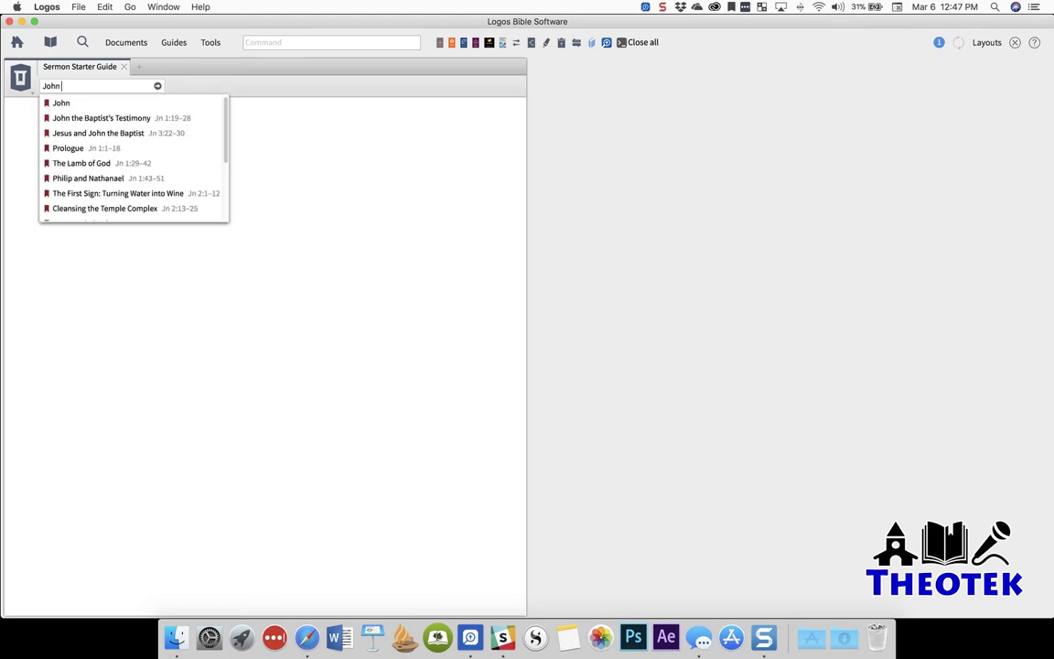
text( 13:3)
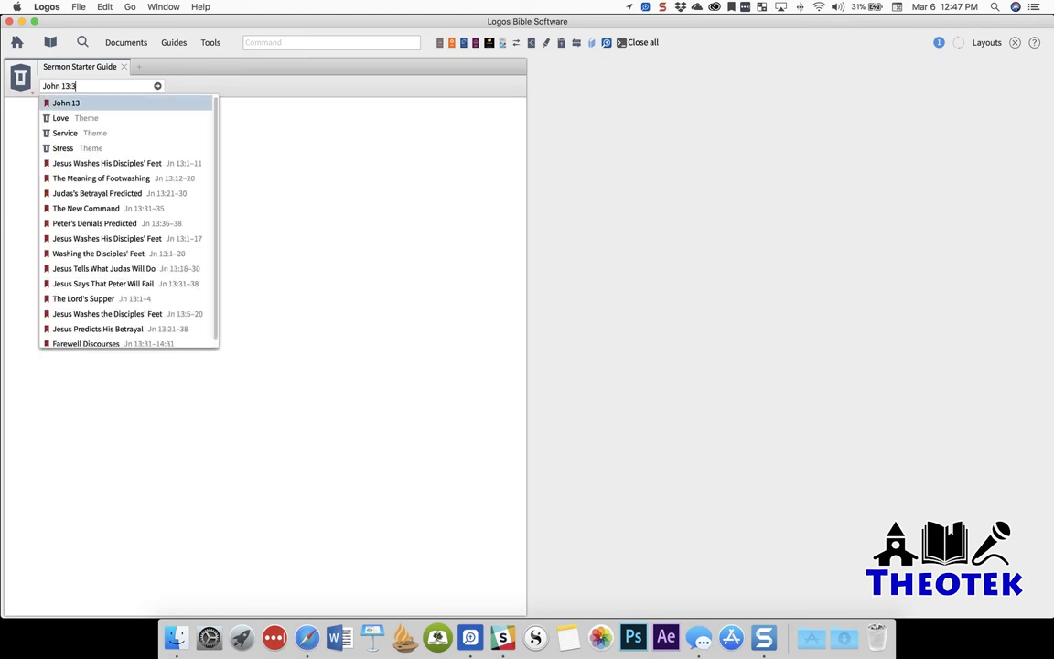
text(1-35)
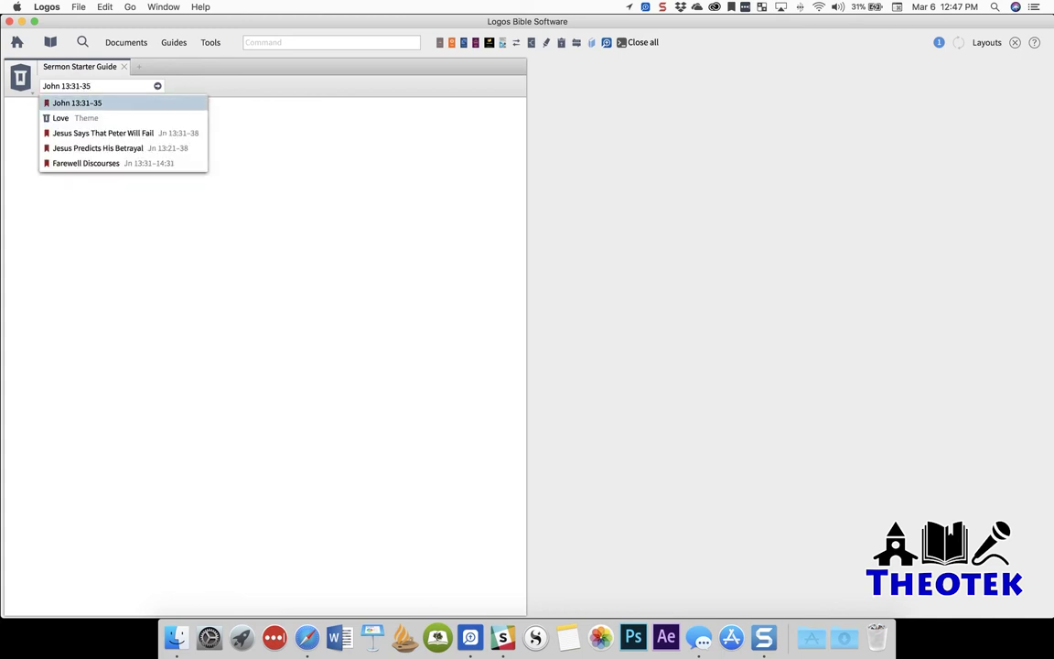
key(Return)
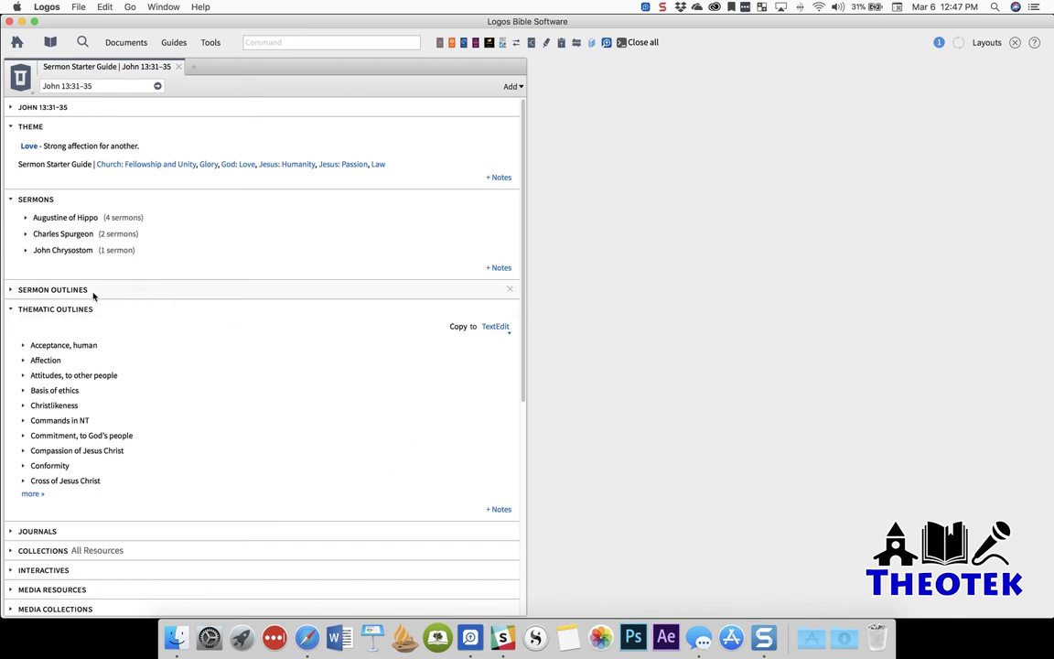
Step: Collapse all guide sections and expand only Sermons, Sermon Outlines and Outlines
alt+click(11, 310)
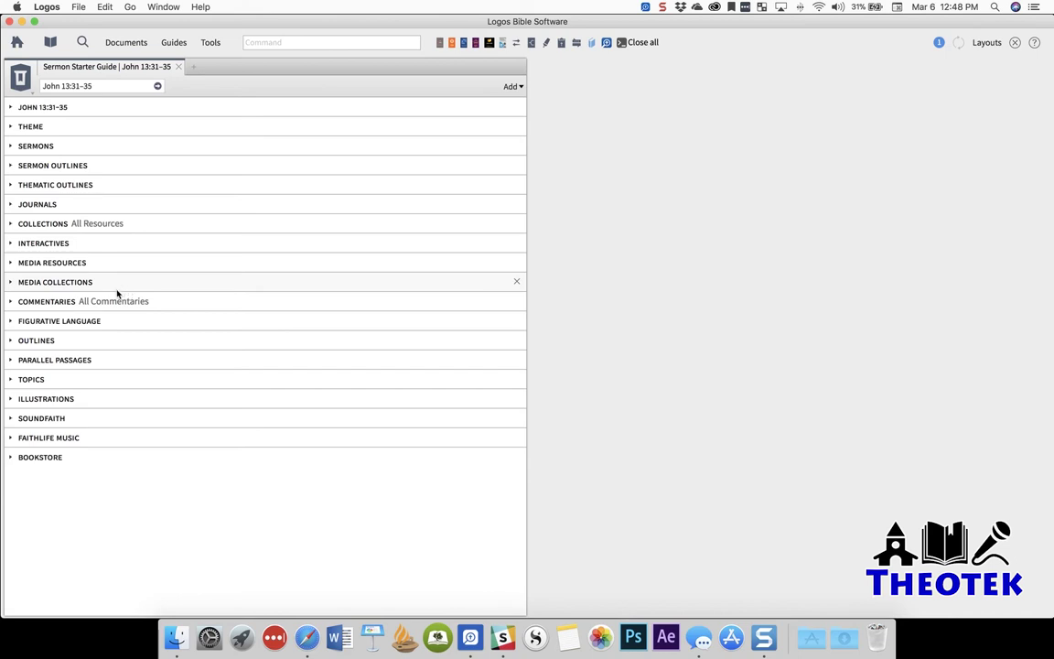
click(11, 146)
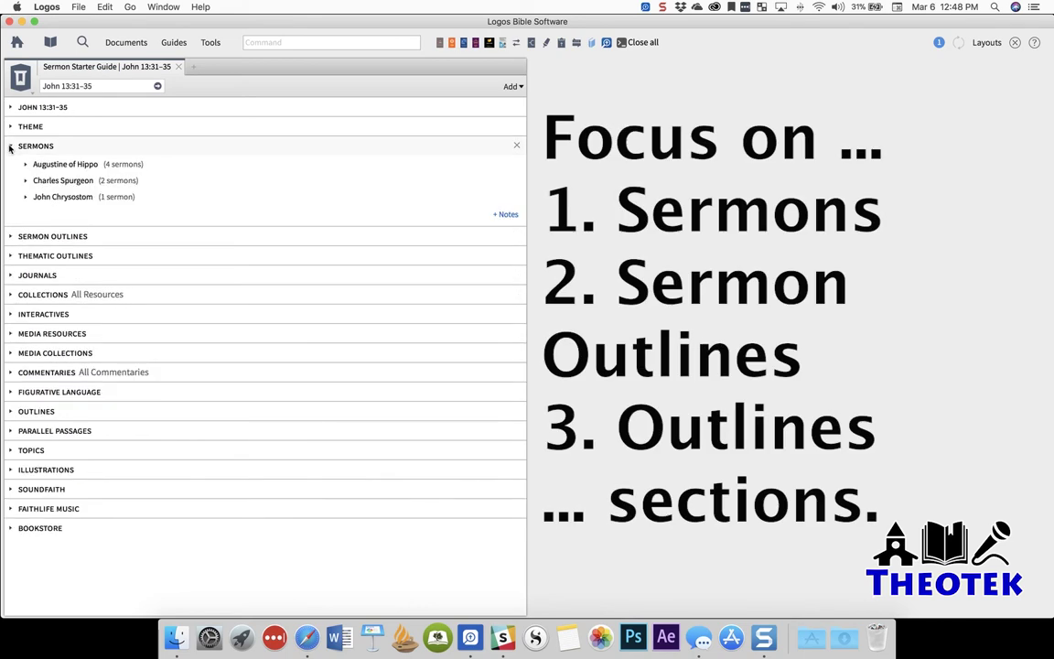
click(11, 238)
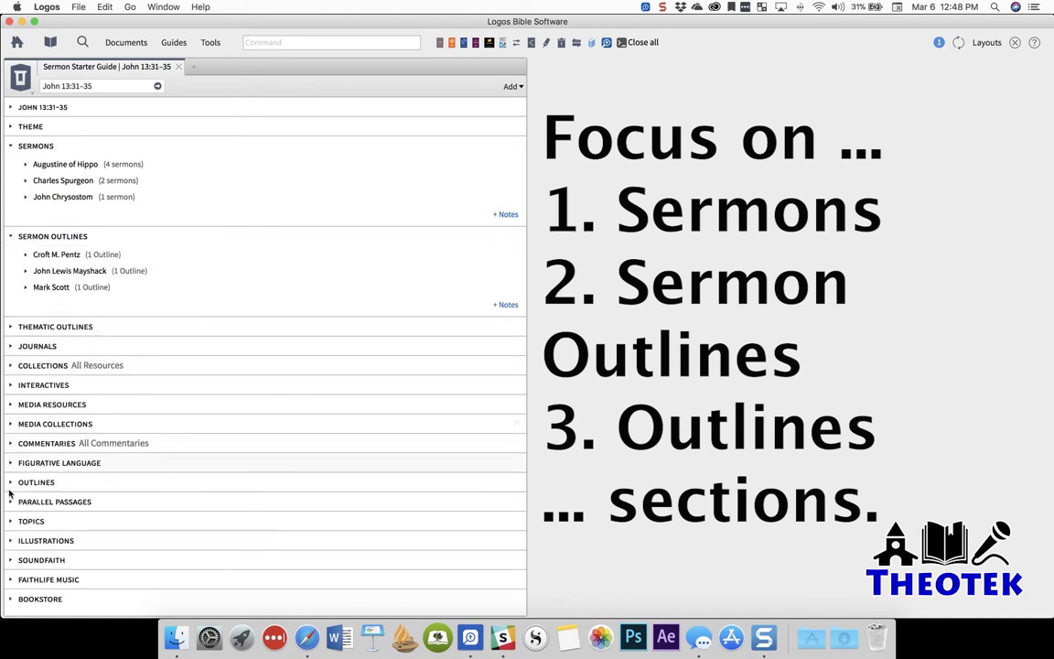
click(10, 482)
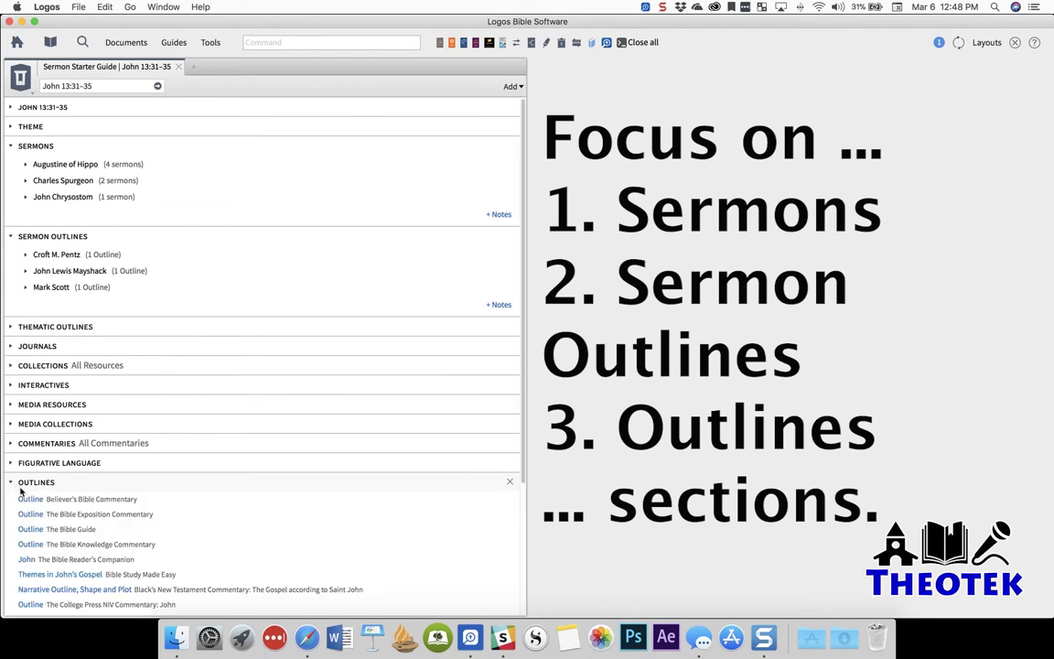
mouse_move(87, 517)
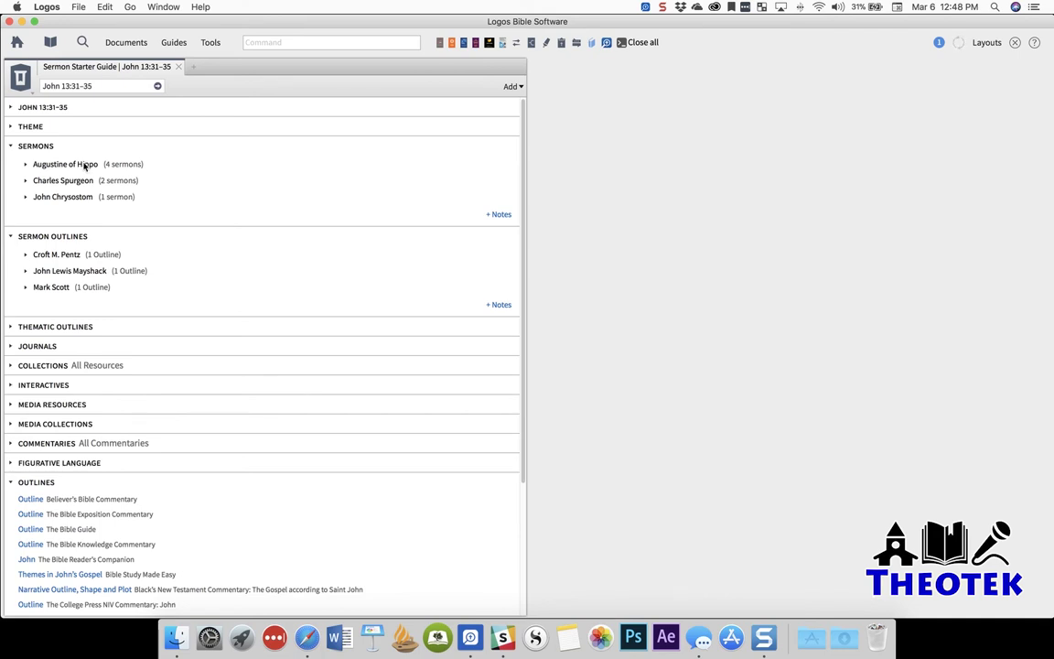
Step: Expand the Charles Spurgeon and Augustine of Hippo sermon lists and preview the passages their sermons cover
click(25, 181)
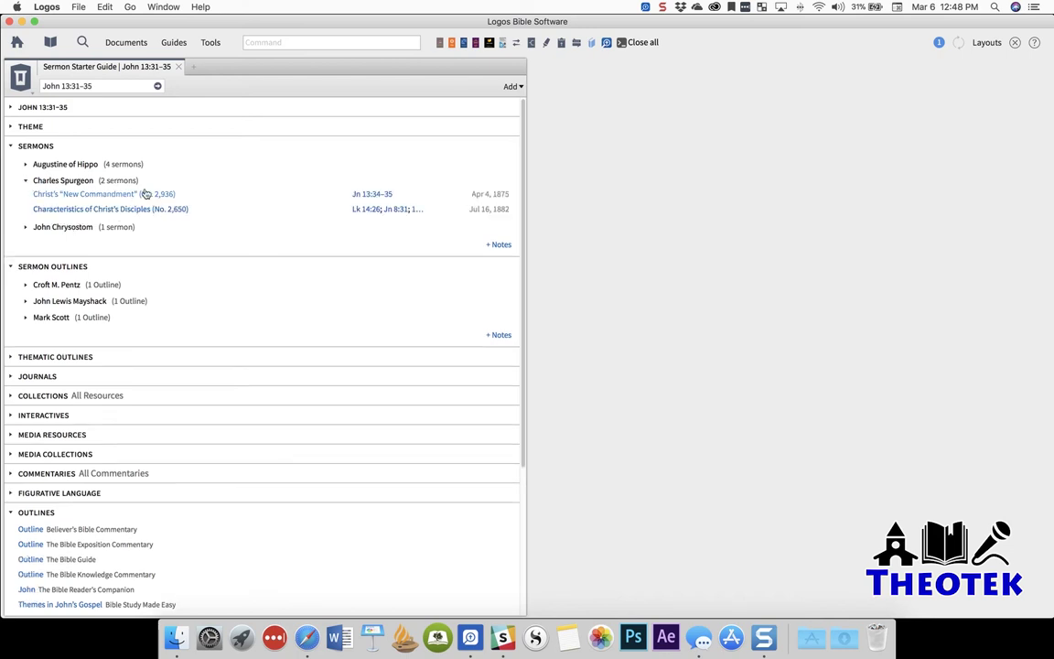
mouse_move(381, 197)
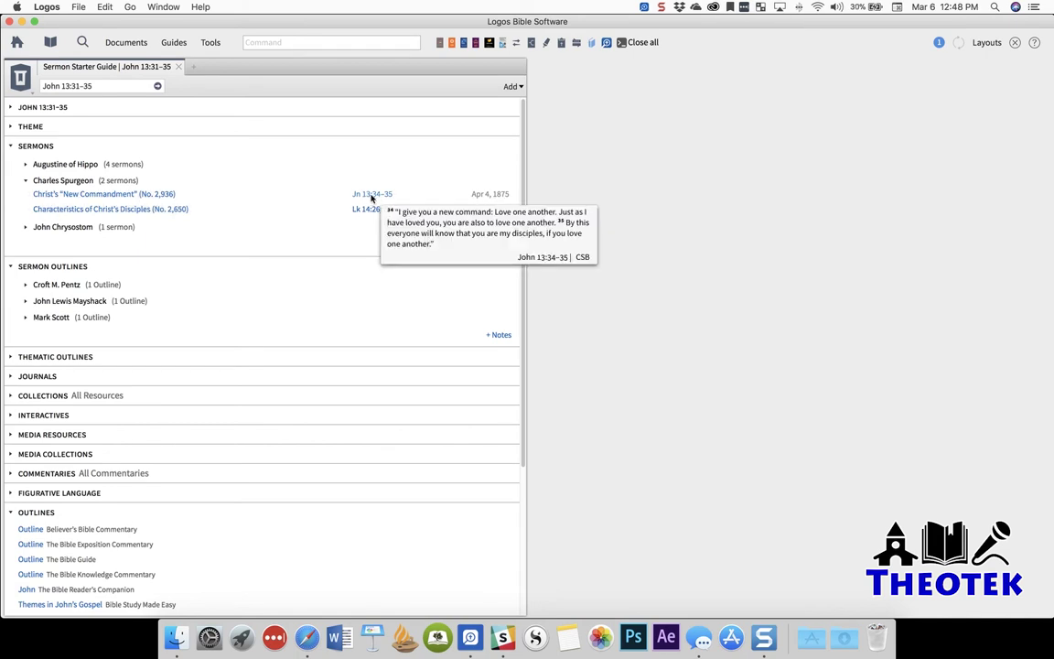
click(26, 164)
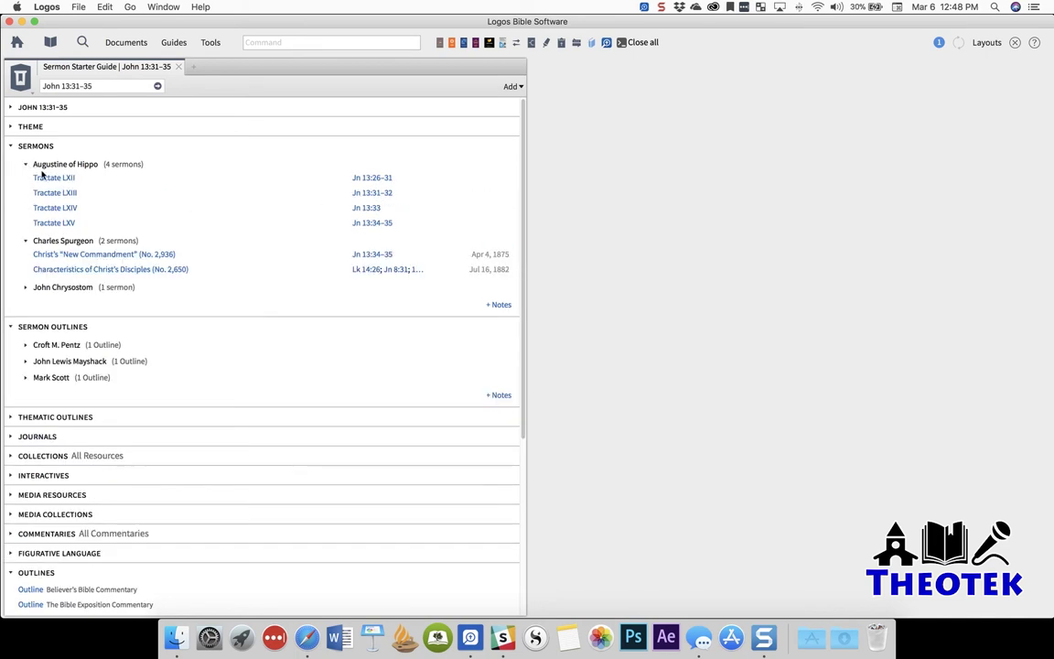
mouse_move(381, 181)
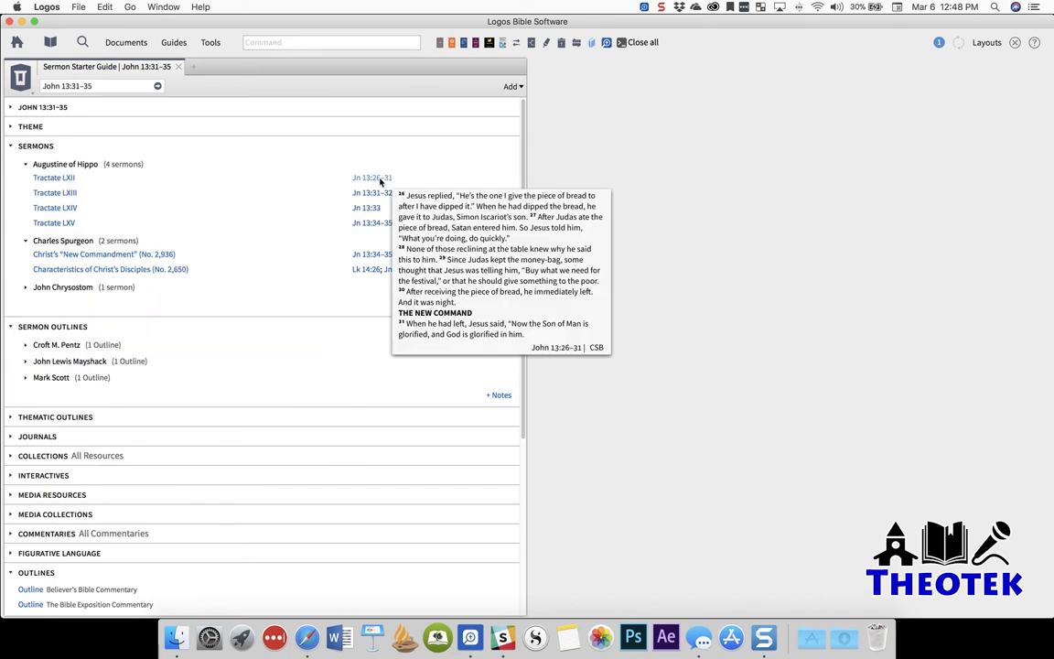
Step: Open John 13:34–35 from Augustine's sermon list, and skim his Tractate LXV before closing that resource
click(364, 224)
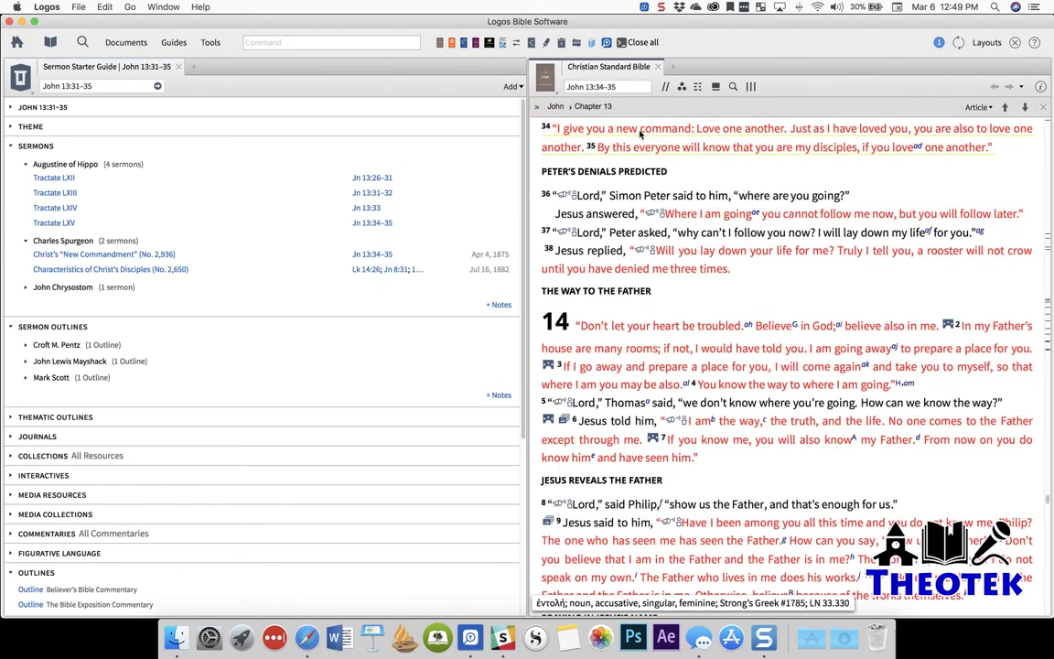
click(48, 224)
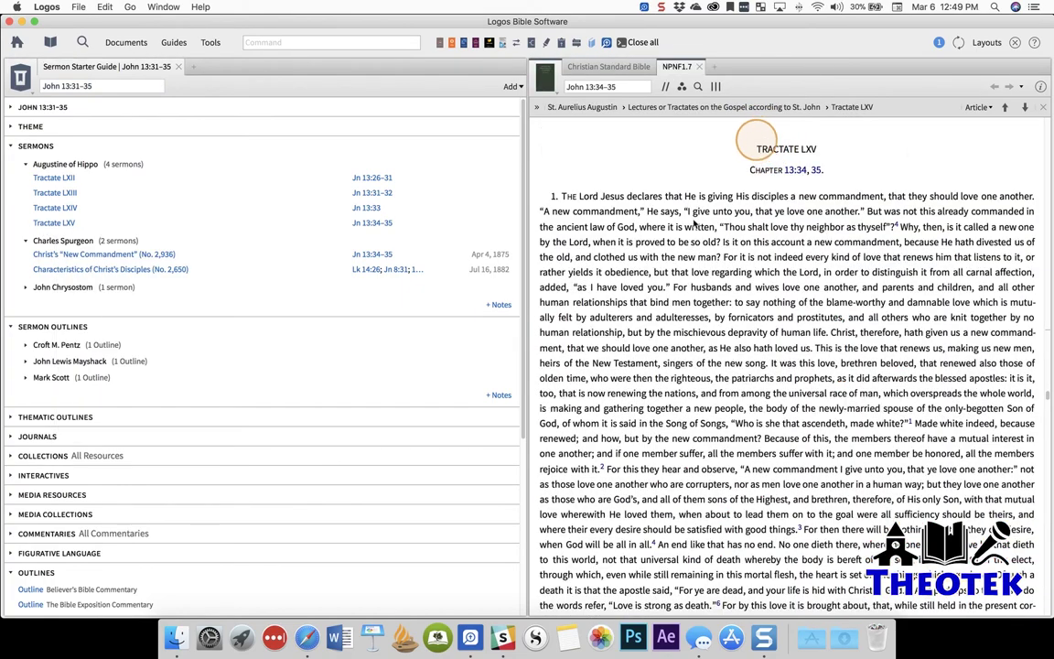
scroll(797, 259, down, 5)
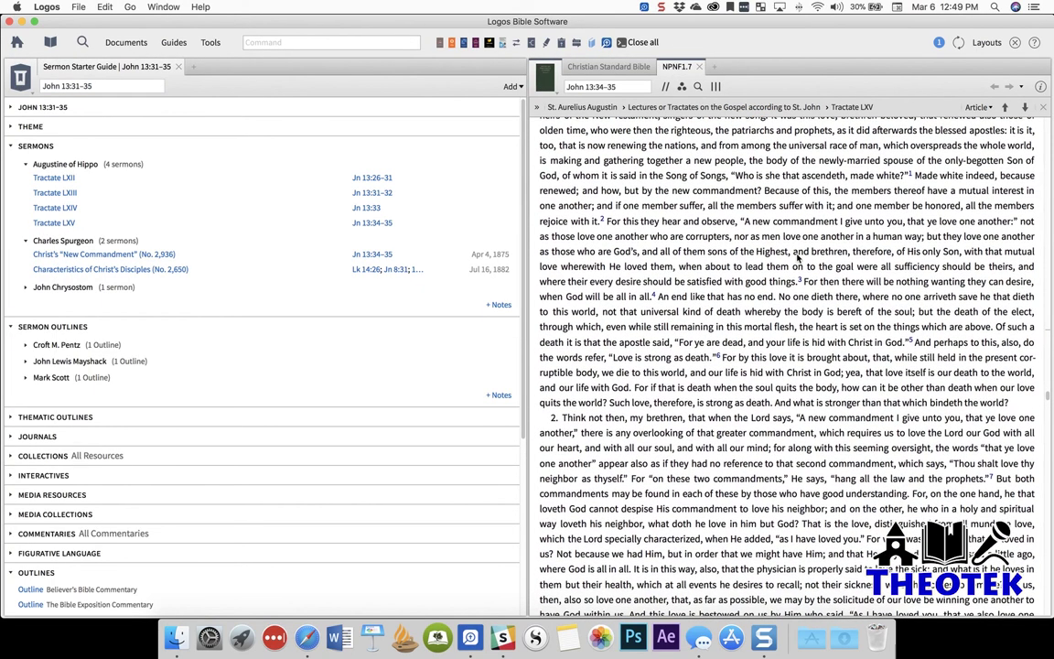
scroll(797, 259, down, 6)
click(699, 67)
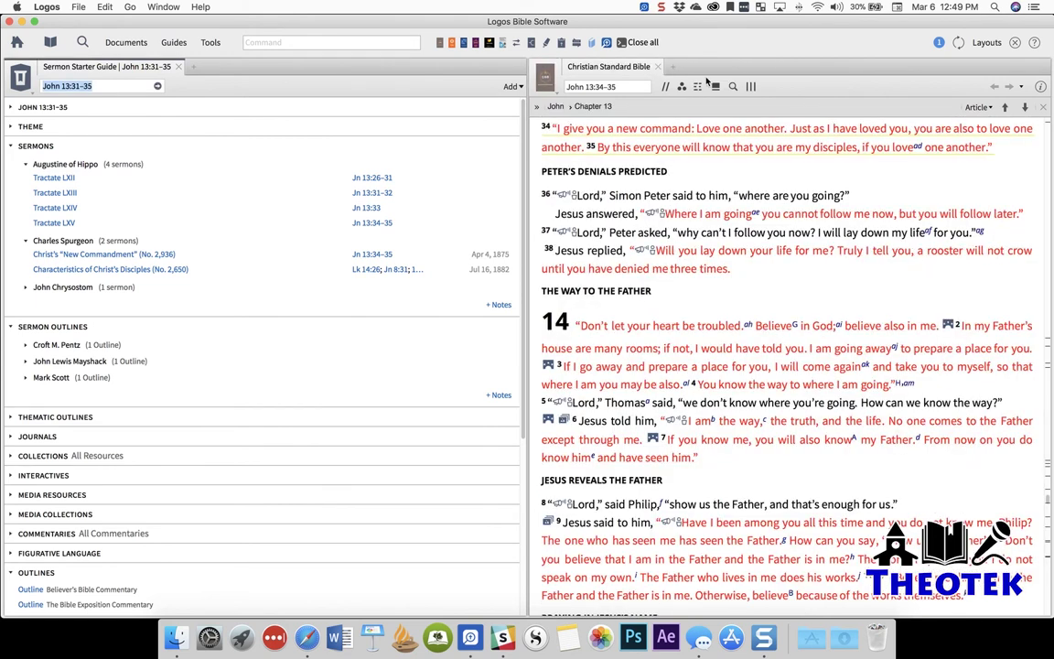
Step: Expand John Chrysostom's sermons to check the passage covered, and collapse the Sermons section
mouse_move(689, 151)
click(26, 287)
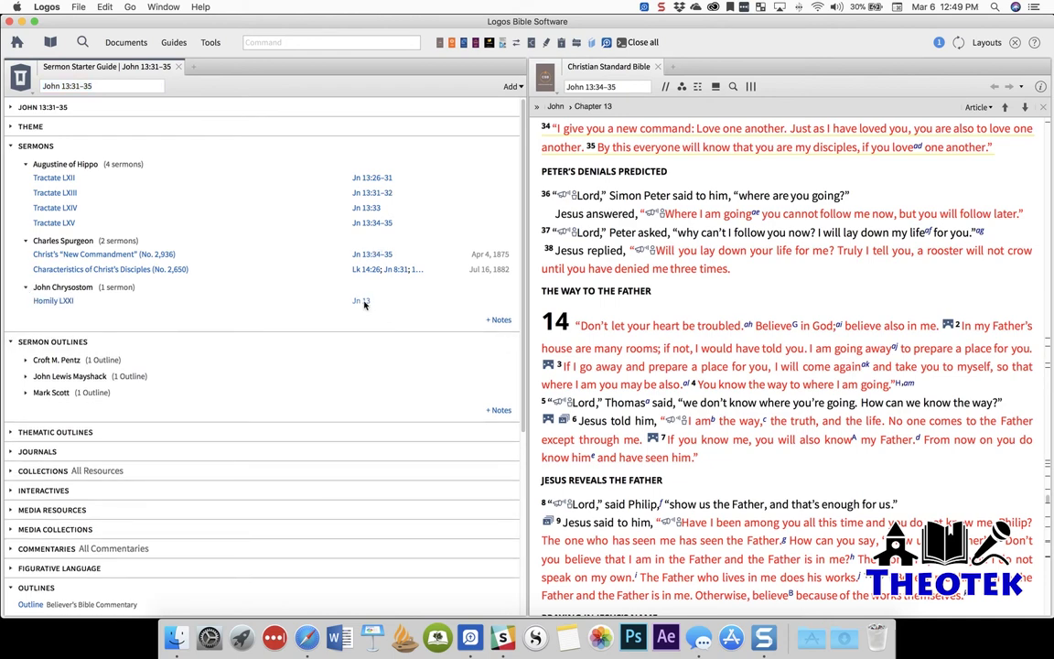
click(37, 146)
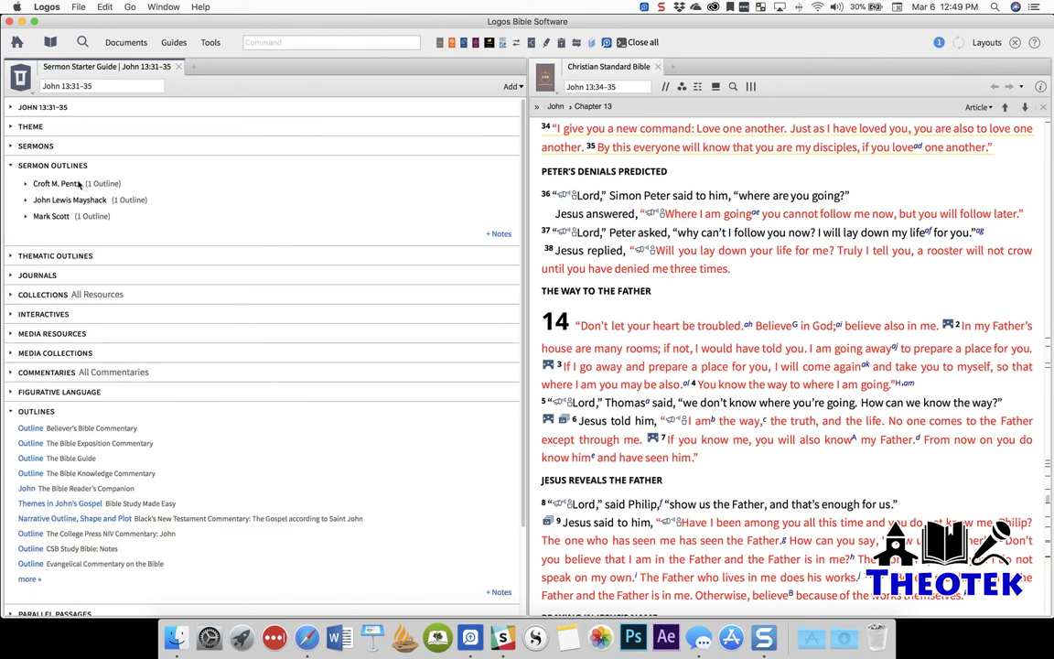
Step: Expand the first two authors under Sermon Outlines and preview the outline and passage range of The Betrayal of Christ
click(27, 184)
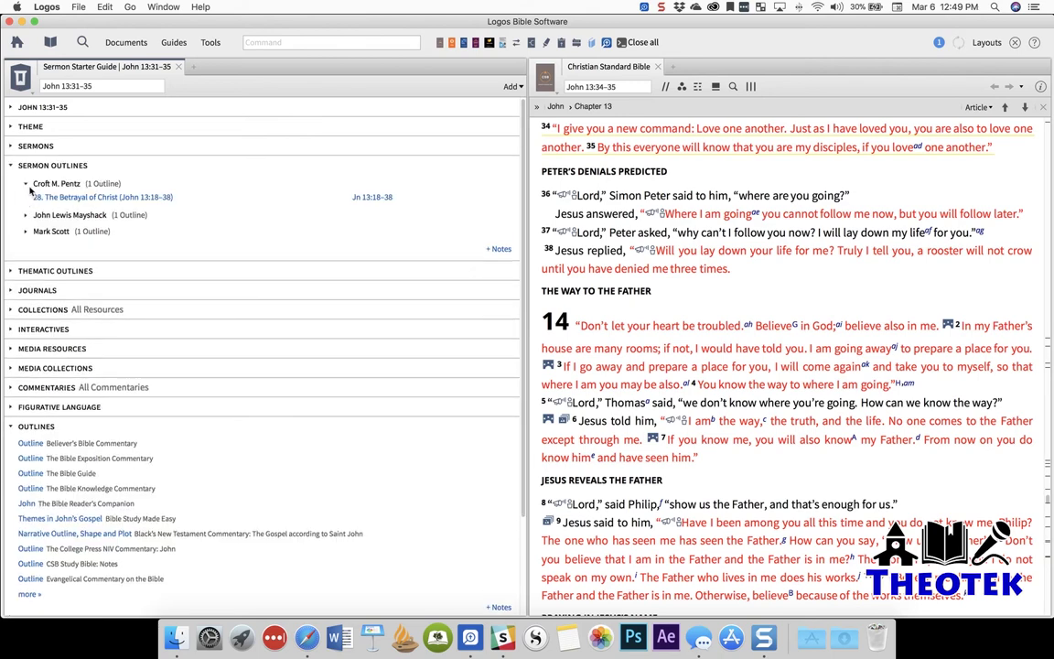
mouse_move(115, 197)
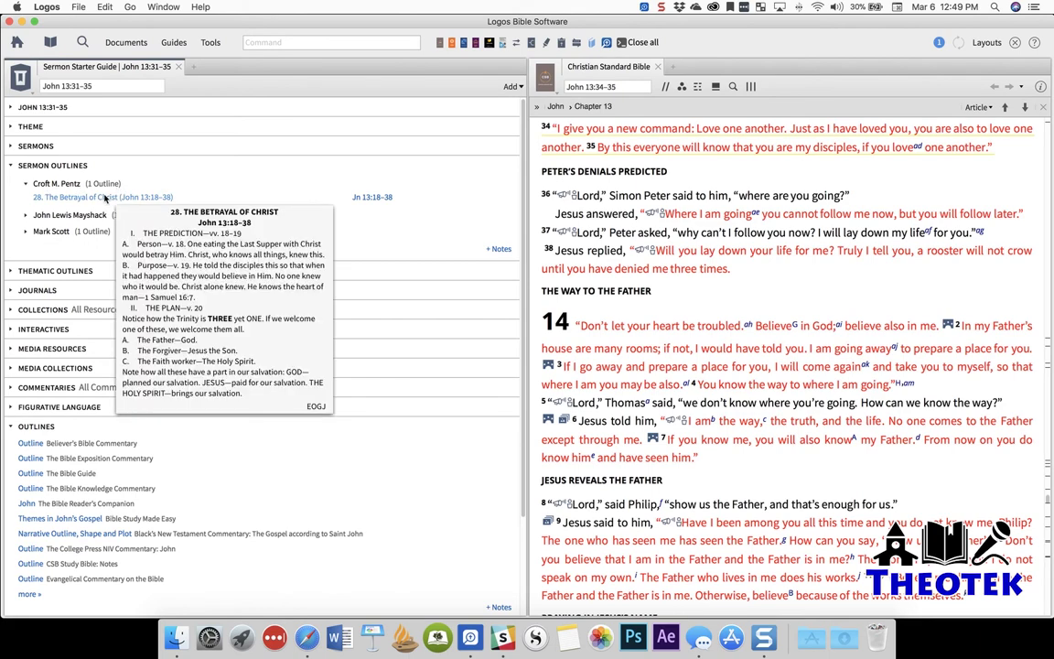
mouse_move(382, 200)
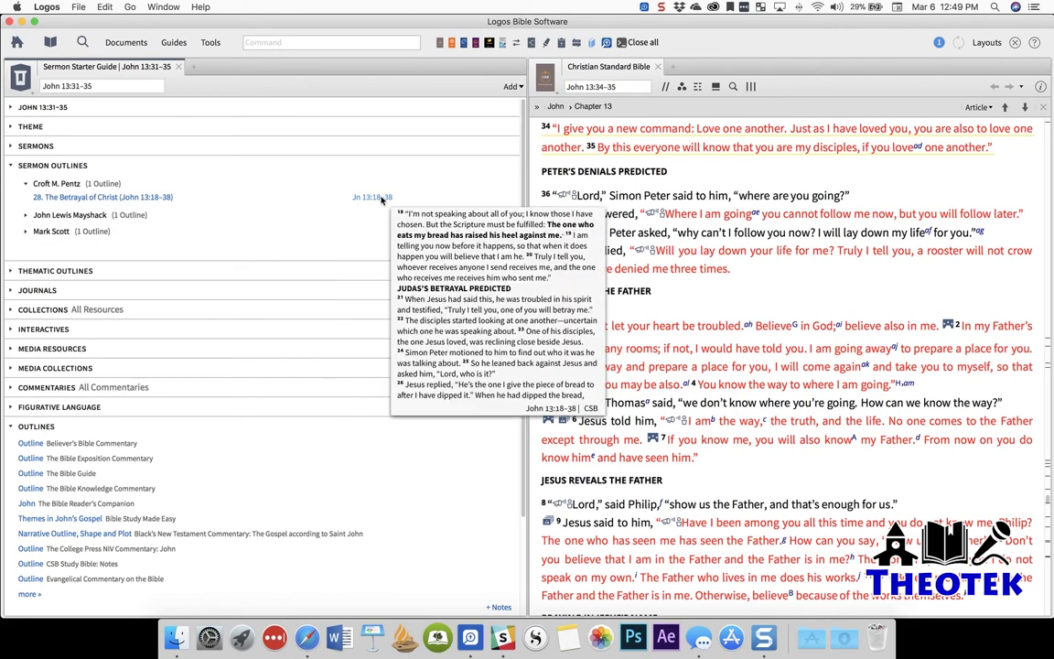
click(26, 215)
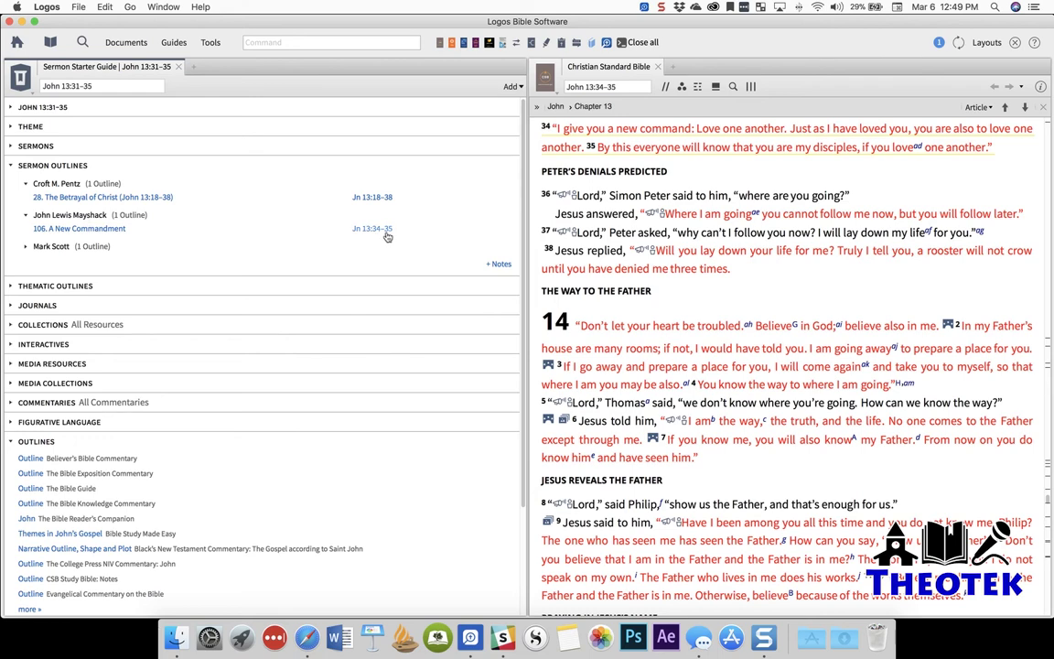
mouse_move(381, 235)
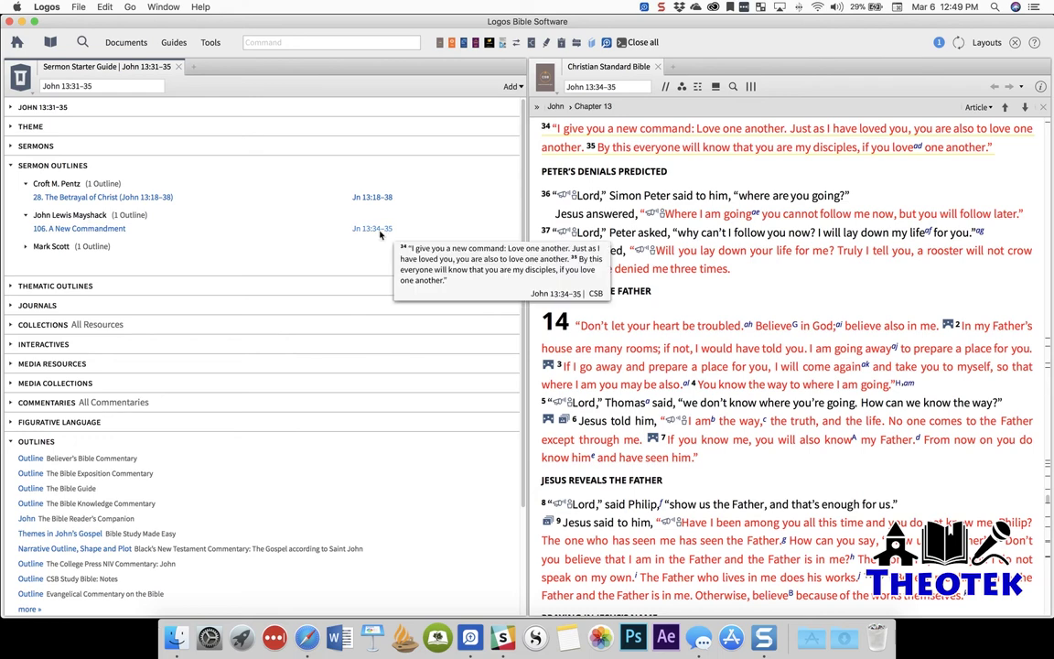
click(27, 247)
mouse_move(381, 264)
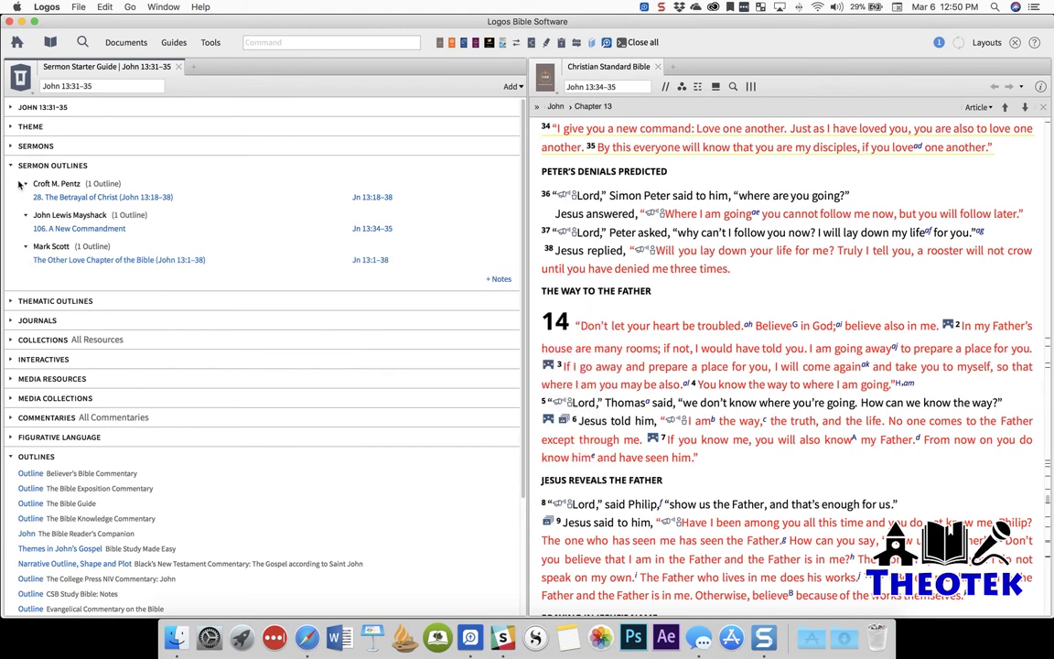
mouse_move(381, 233)
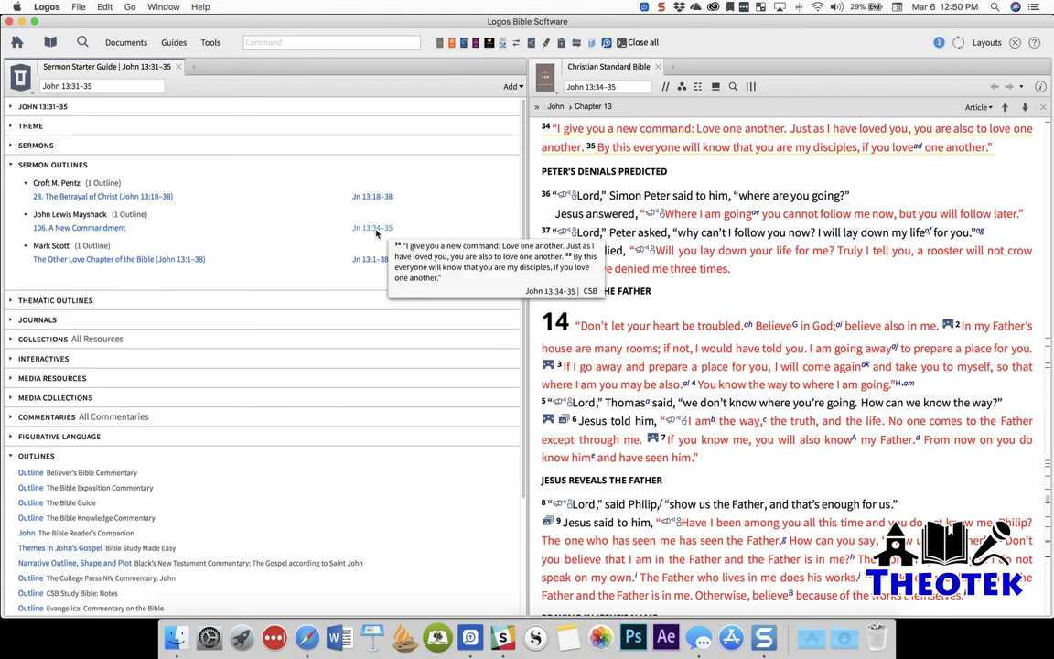
click(16, 167)
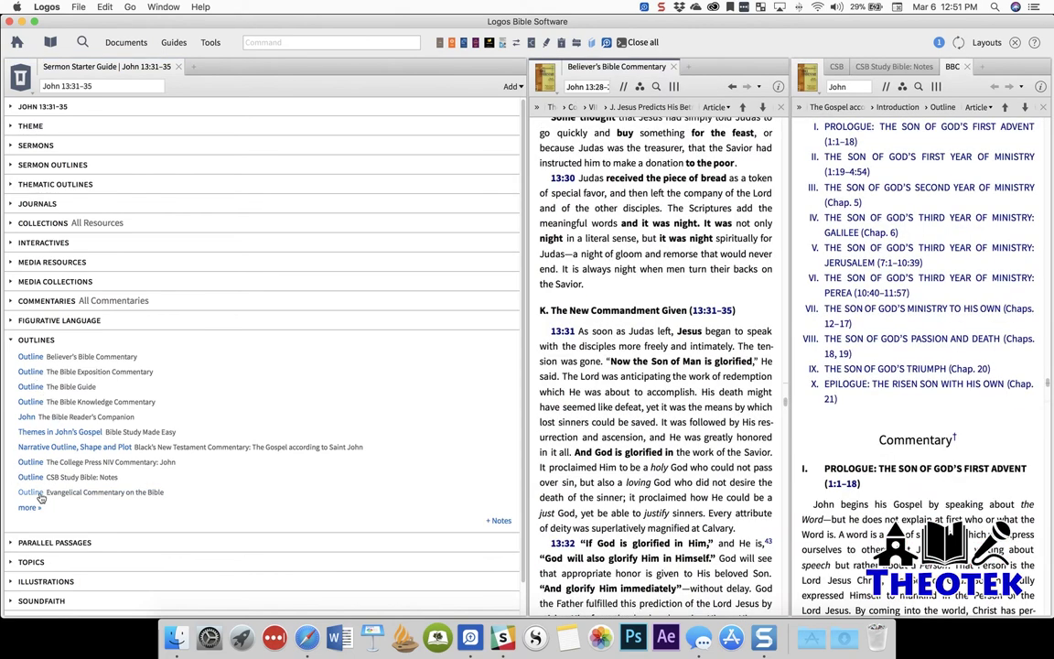
mouse_move(31, 493)
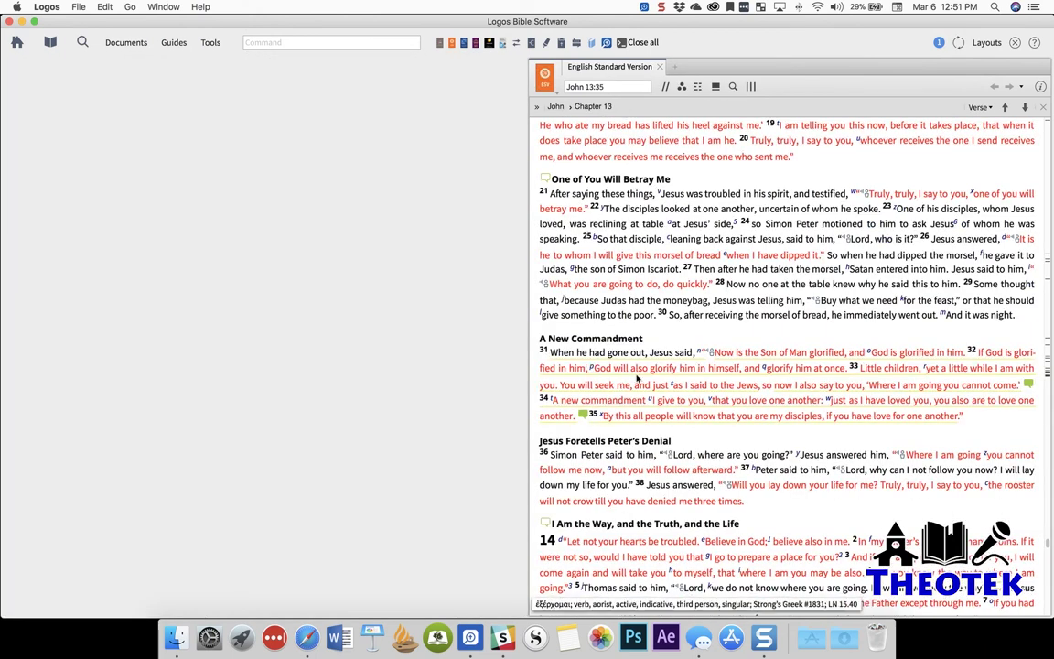
Step: Select John 13:31–35 under the heading A New Commandment in the English Standard Version
click(731, 386)
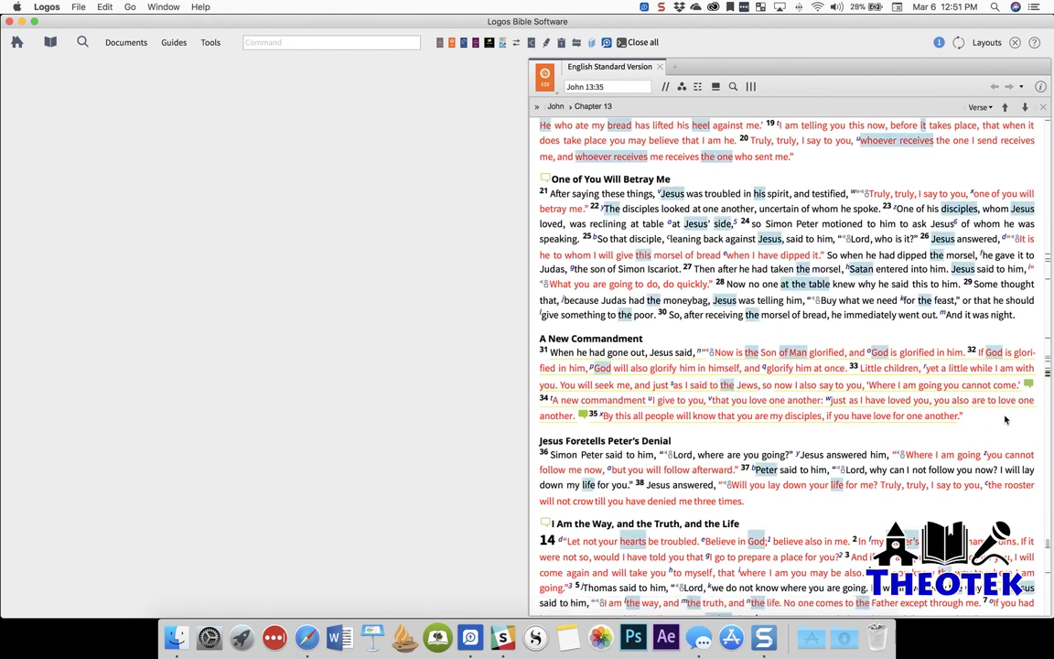
drag(894, 378, 527, 352)
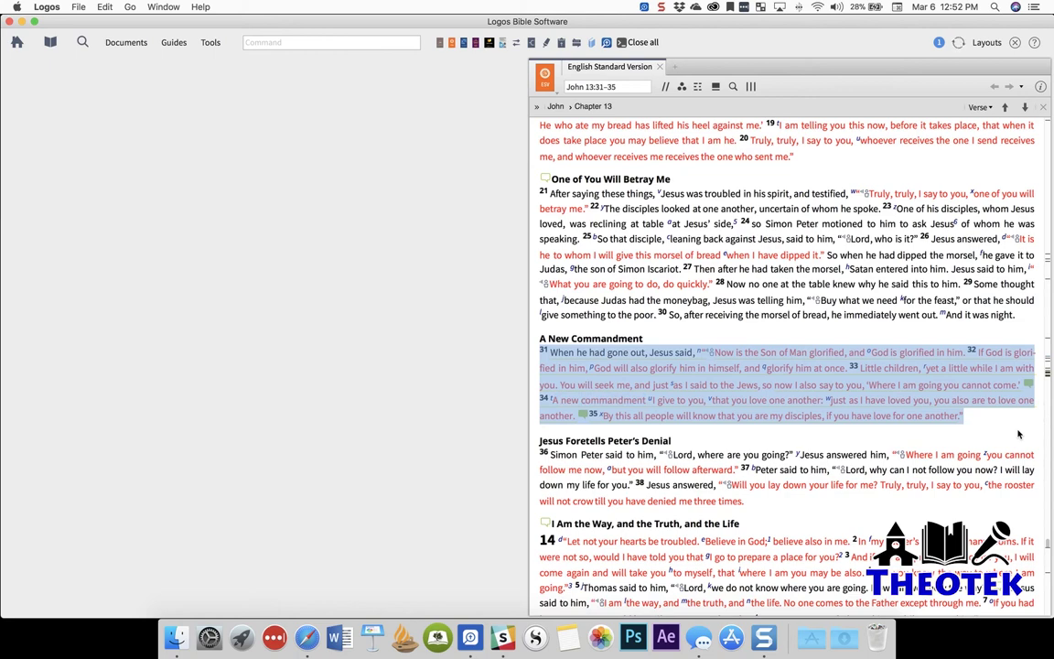
Step: Go to Psalms in the English Standard Version and examine where Psalm 1 begins and ends
click(575, 86)
text(Psalm)
key(Return)
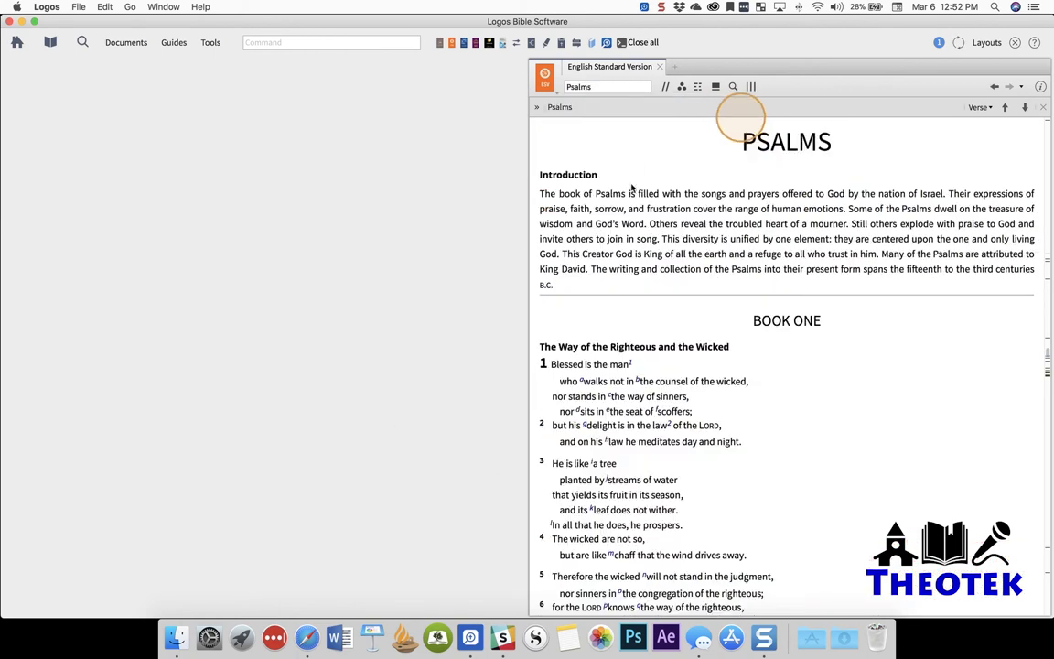
scroll(743, 370, down, 3)
scroll(741, 366, down, 3)
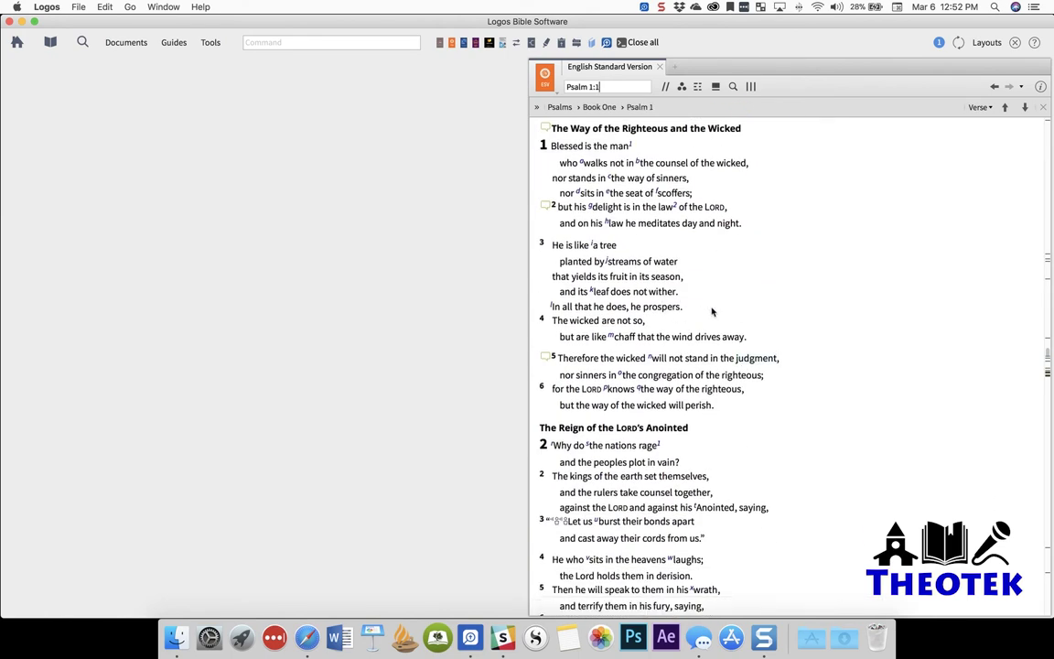
scroll(712, 312, up, 1)
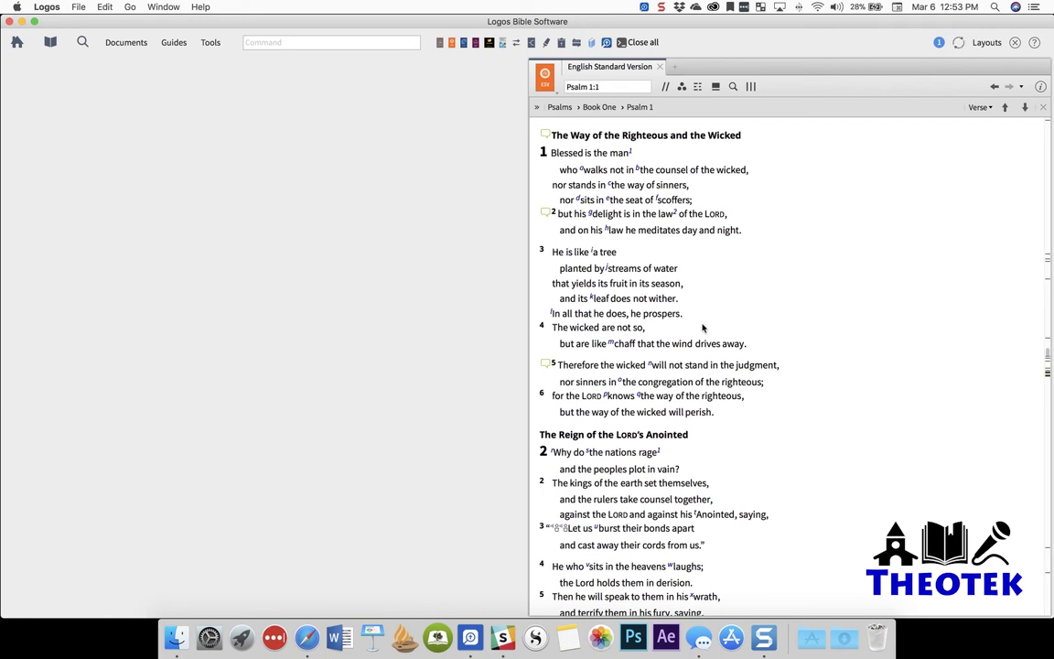
Step: Go to Psalm 119 and examine its division into Hebrew-letter stanzas from Aleph through He
click(605, 88)
key(BackSpace)
key(BackSpace)
text(10)
text(9)
key(Return)
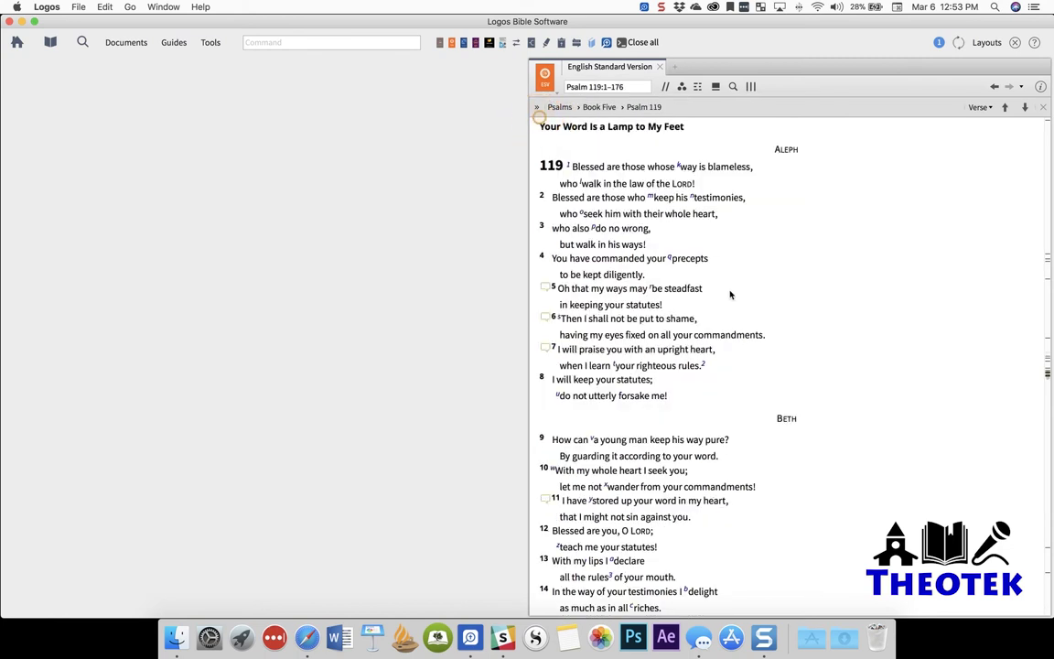
scroll(731, 294, down, 3)
scroll(713, 274, up, 3)
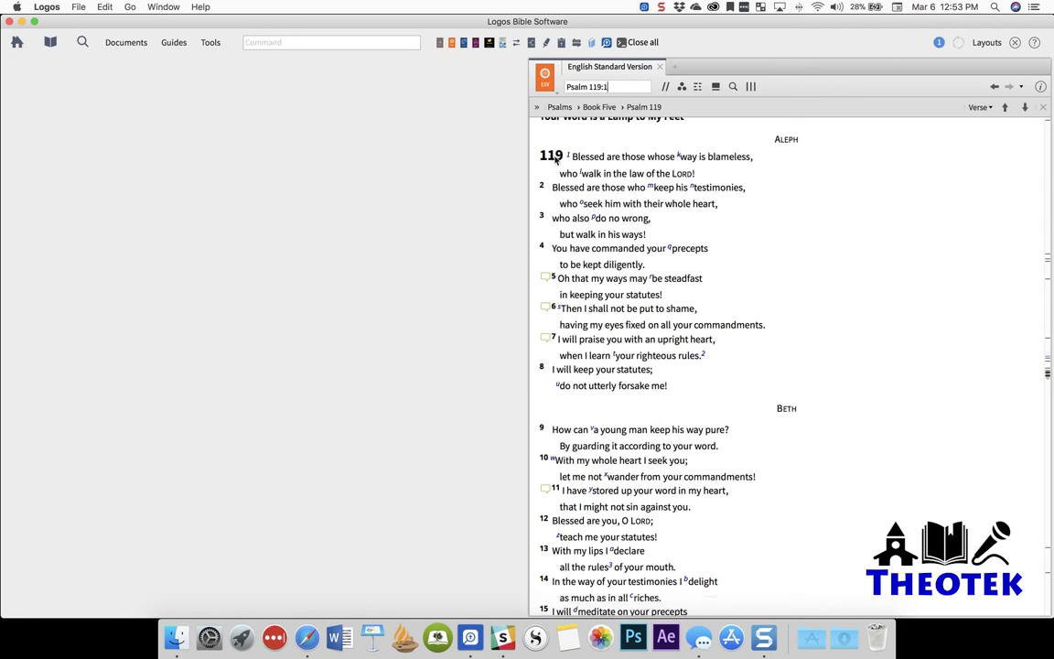
scroll(663, 368, down, 5)
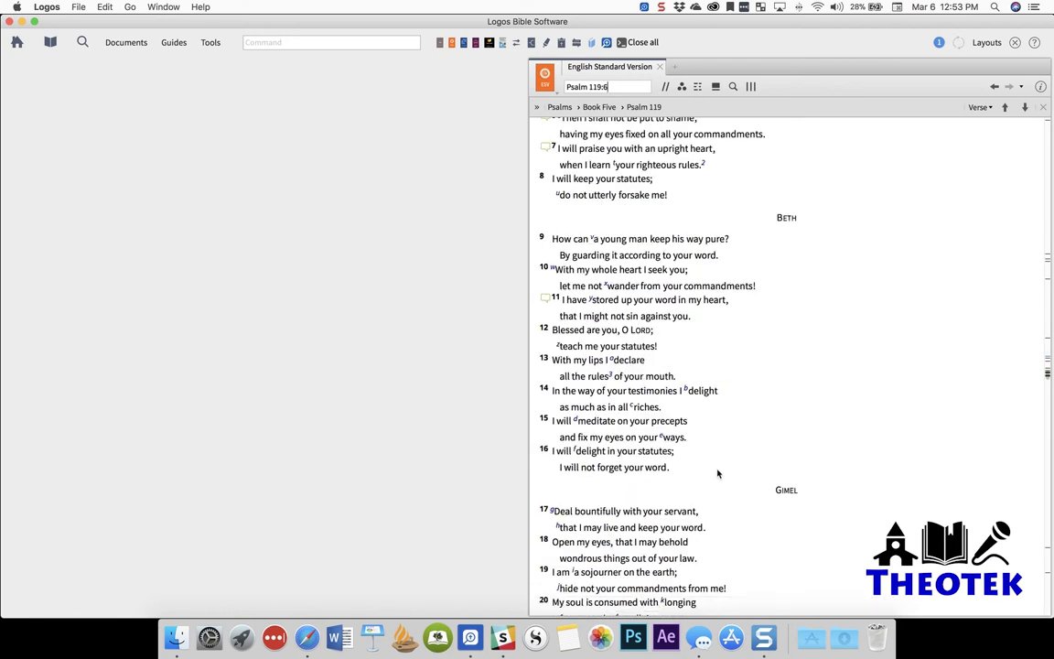
scroll(689, 441, down, 12)
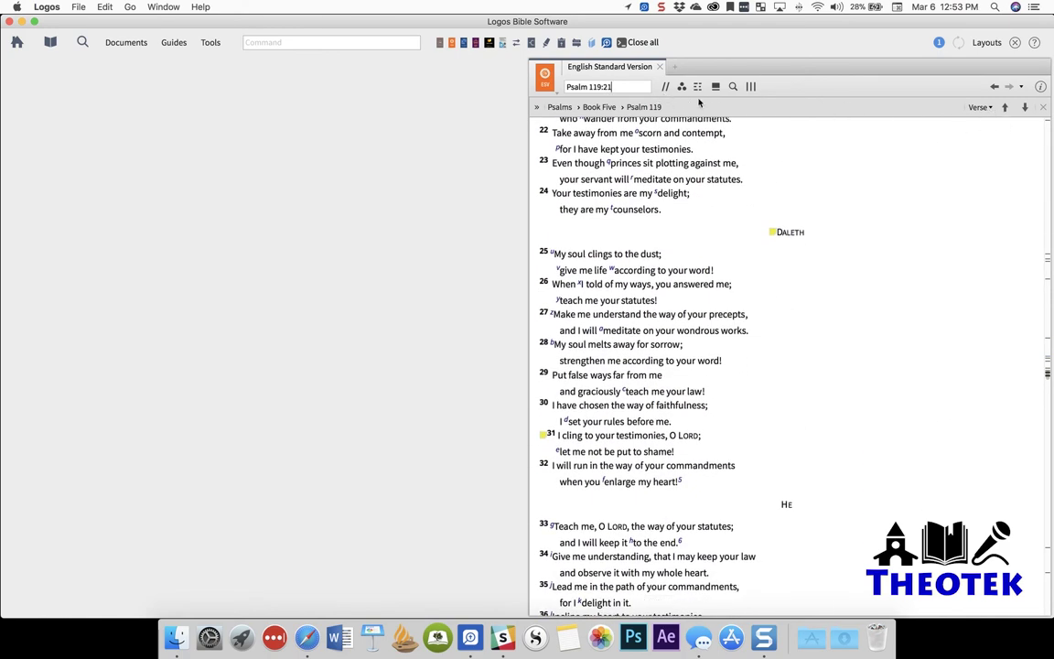
Step: Go to Psalm 100 in the English Standard Version
click(616, 88)
key(BackSpace)
key(BackSpace)
key(BackSpace)
key(BackSpace)
key(BackSpace)
key(BackSpace)
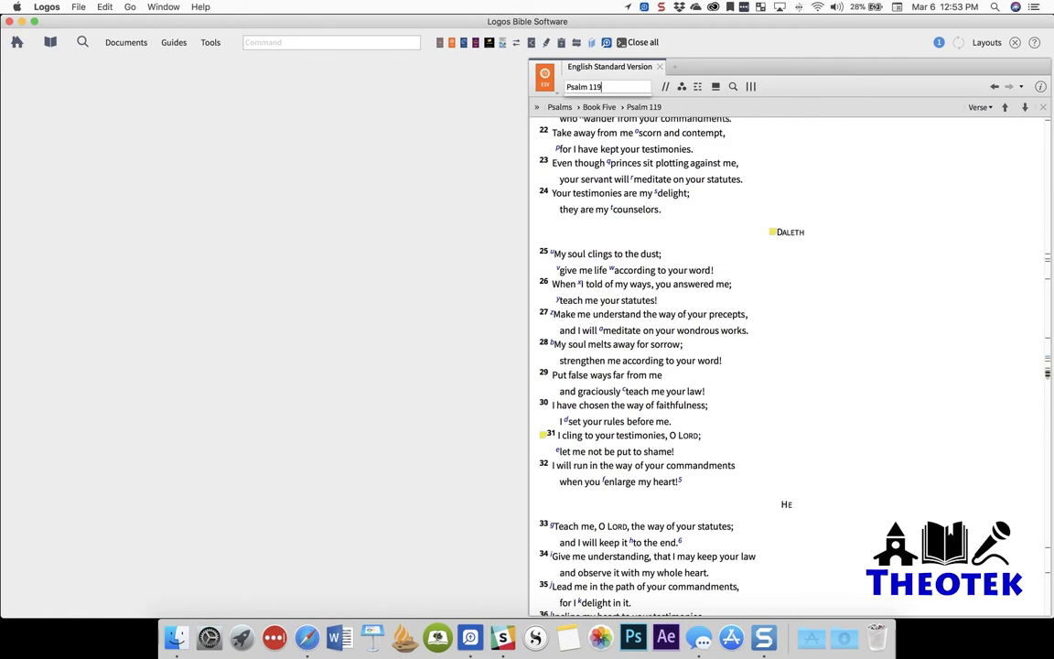
text(00)
click(570, 114)
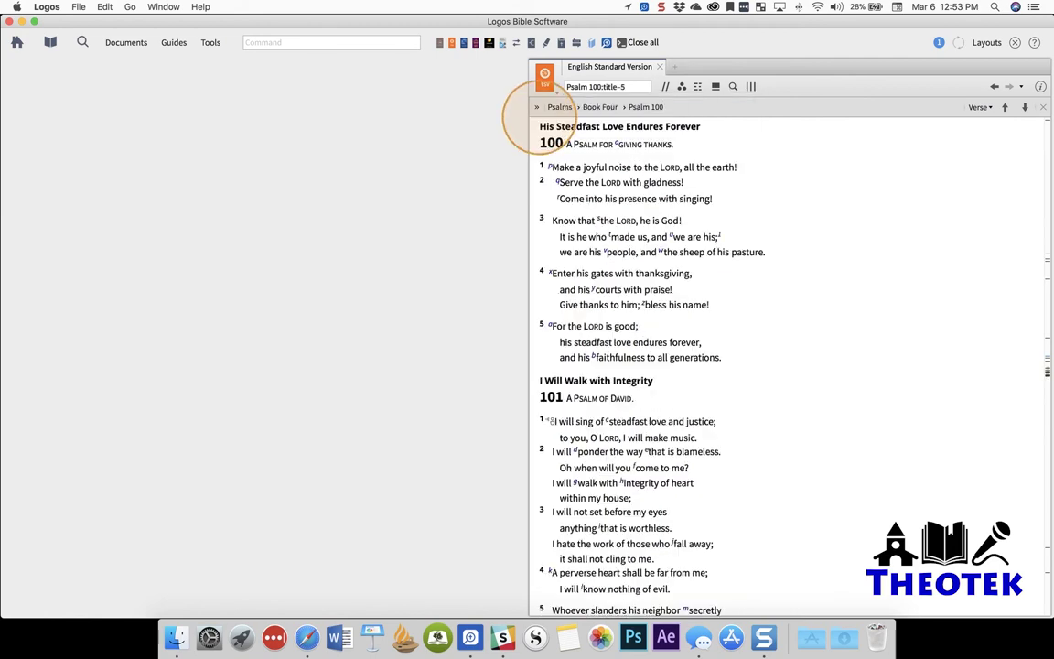
Step: Read through Psalms 101 and 102, select the stanza in Psalm 102:23–24, and continue to the start of Psalm 103
scroll(714, 357, down, 10)
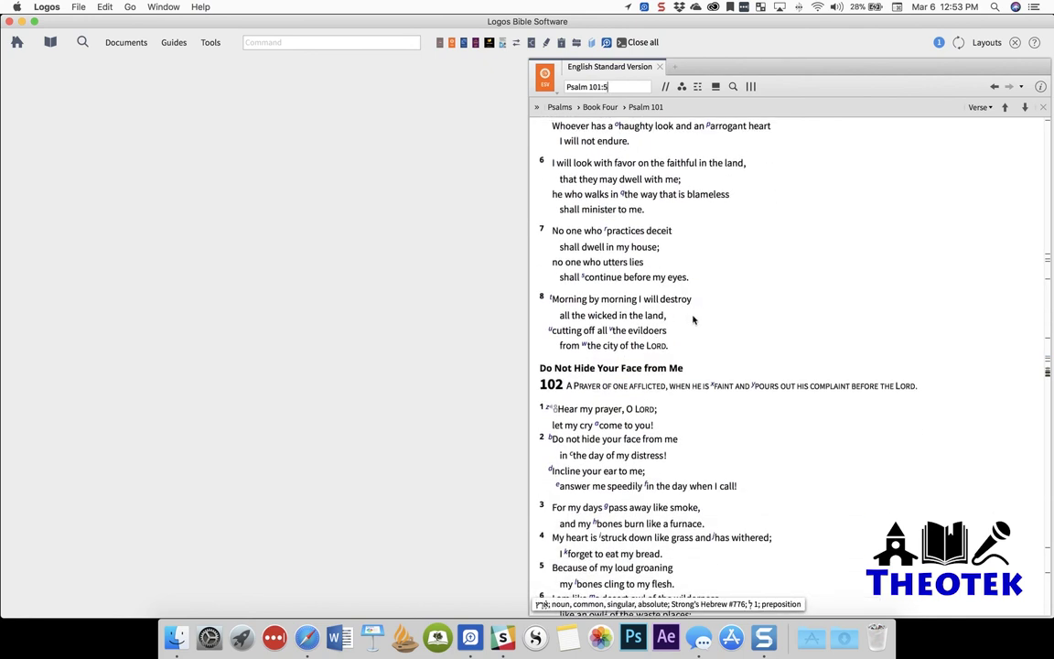
scroll(705, 319, down, 5)
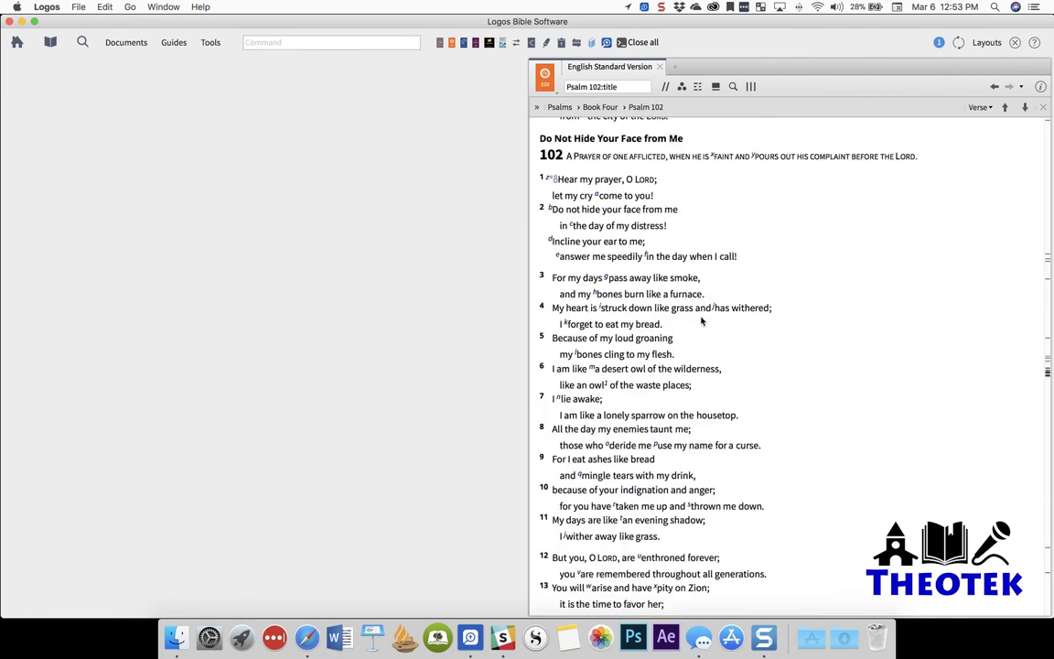
scroll(703, 319, down, 8)
scroll(702, 321, down, 5)
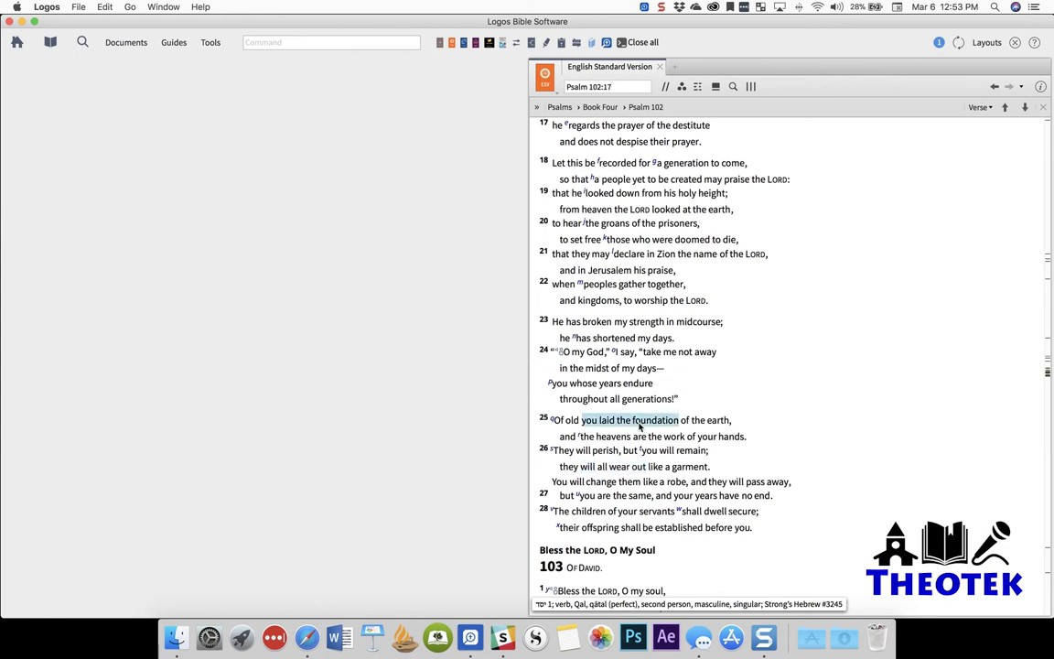
drag(681, 400, 515, 316)
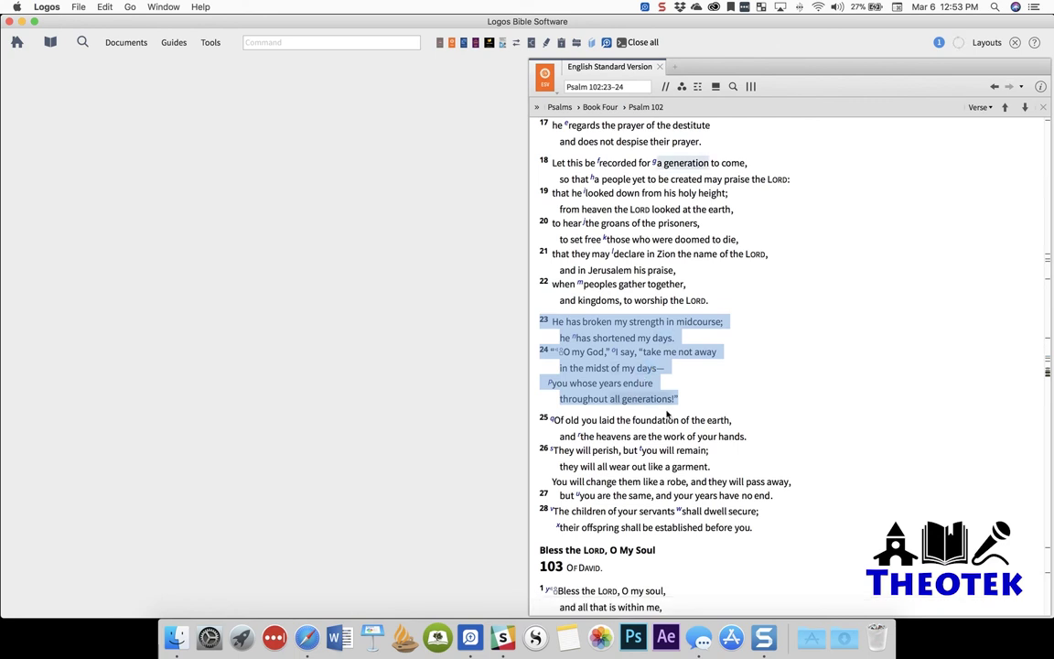
scroll(679, 413, down, 5)
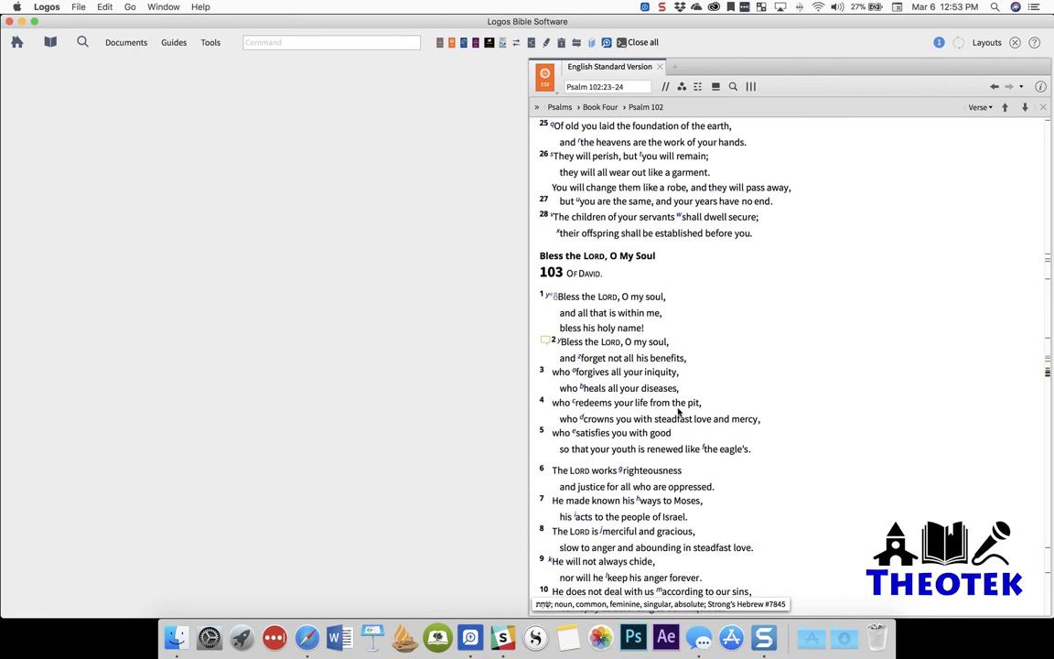
Step: Go to Proverbs and examine the section headings of chapter 1 through The Call of Wisdom
click(634, 87)
text(Prov)
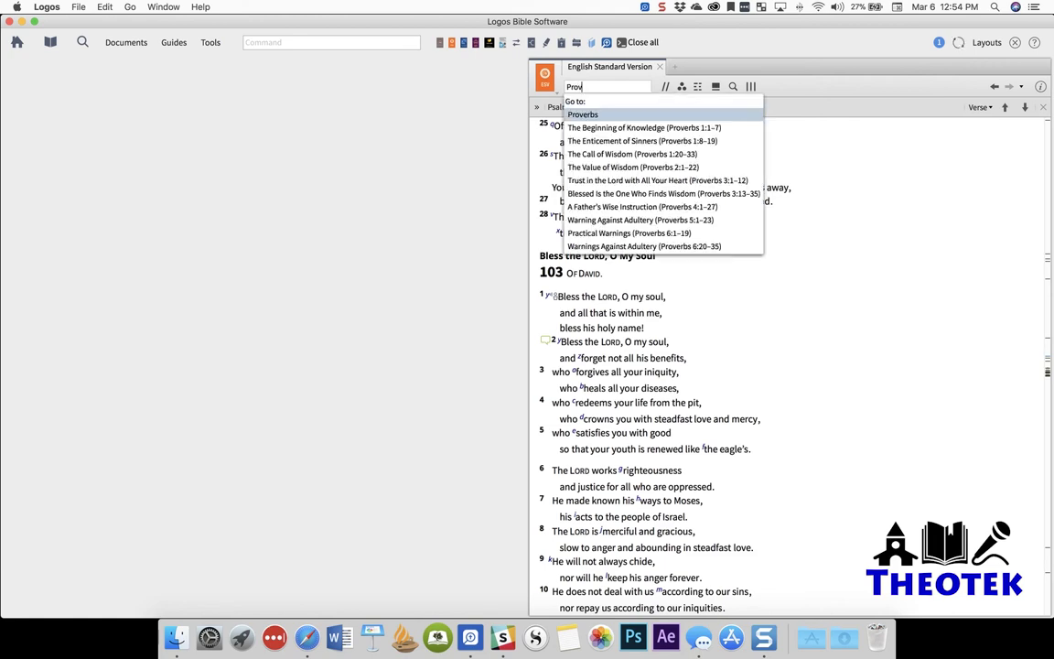
click(725, 117)
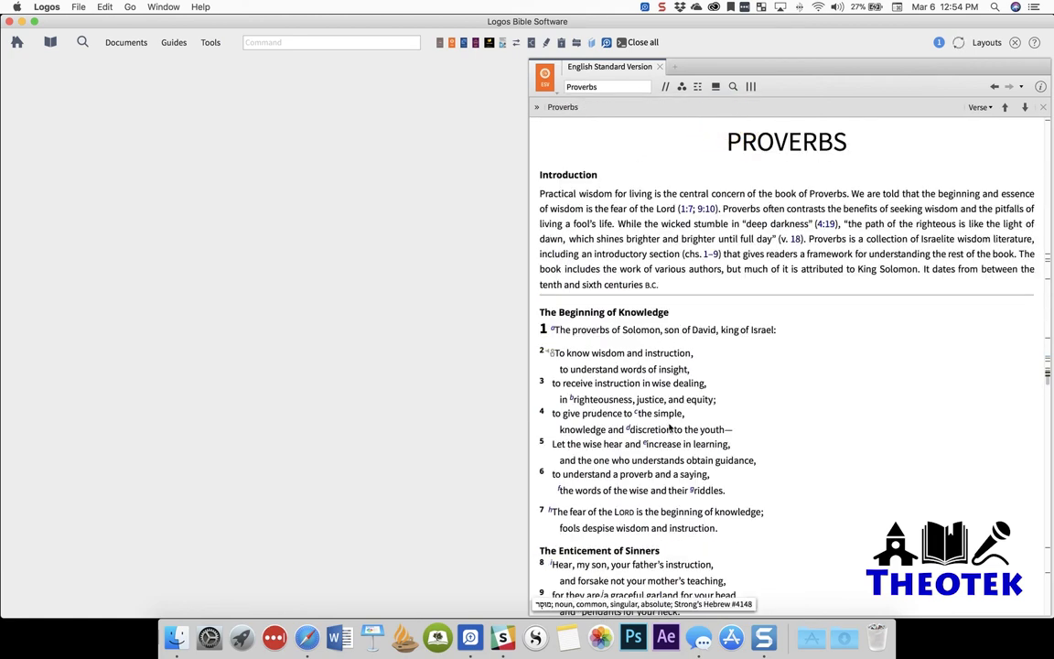
scroll(710, 386, down, 3)
scroll(710, 385, down, 8)
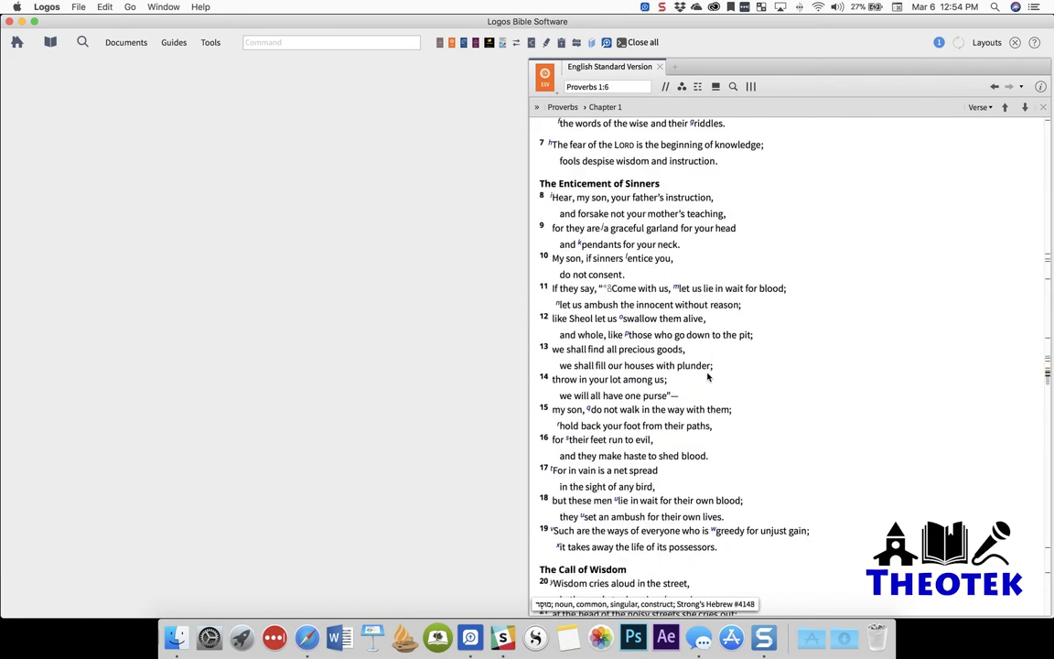
scroll(707, 376, down, 5)
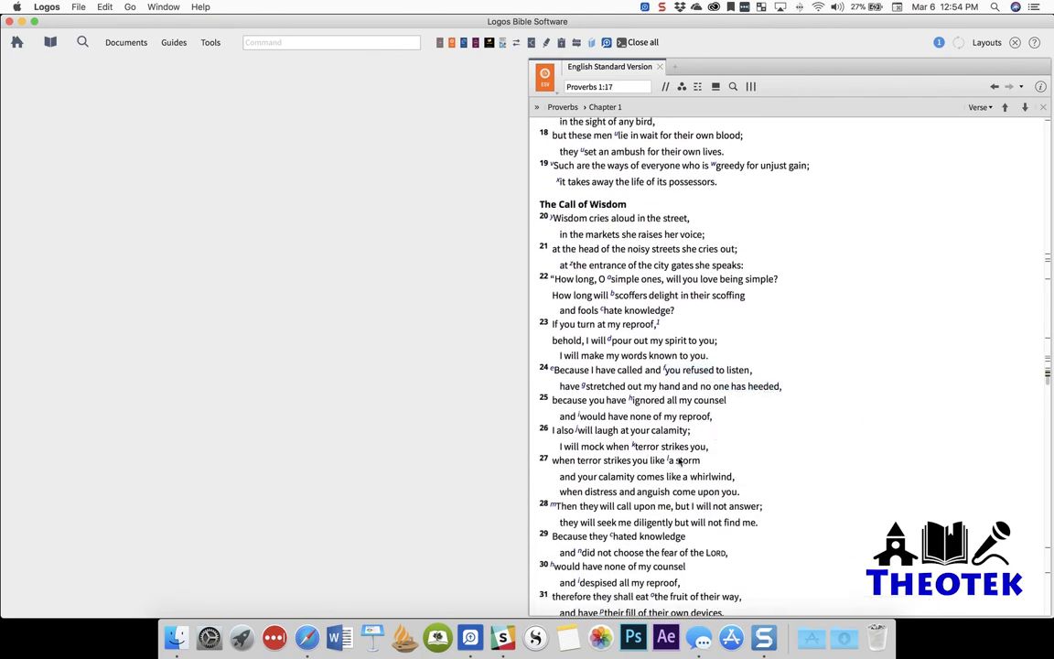
Step: Select Proverbs 1:8–9 at the start of The Enticement of Sinners
scroll(732, 438, up, 1)
scroll(730, 438, up, 5)
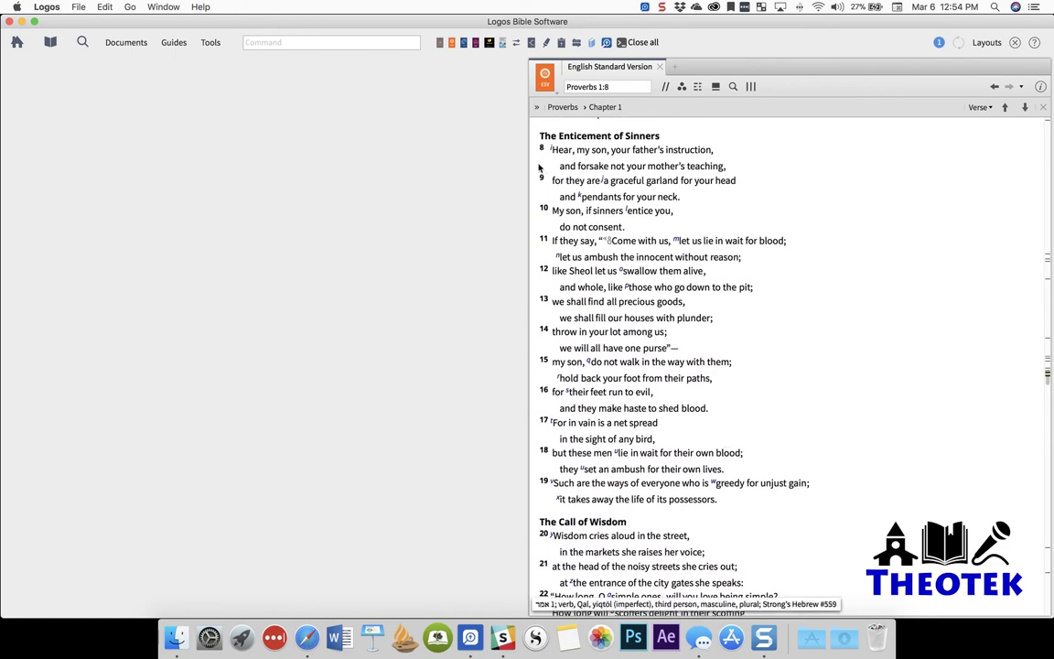
drag(536, 151, 690, 202)
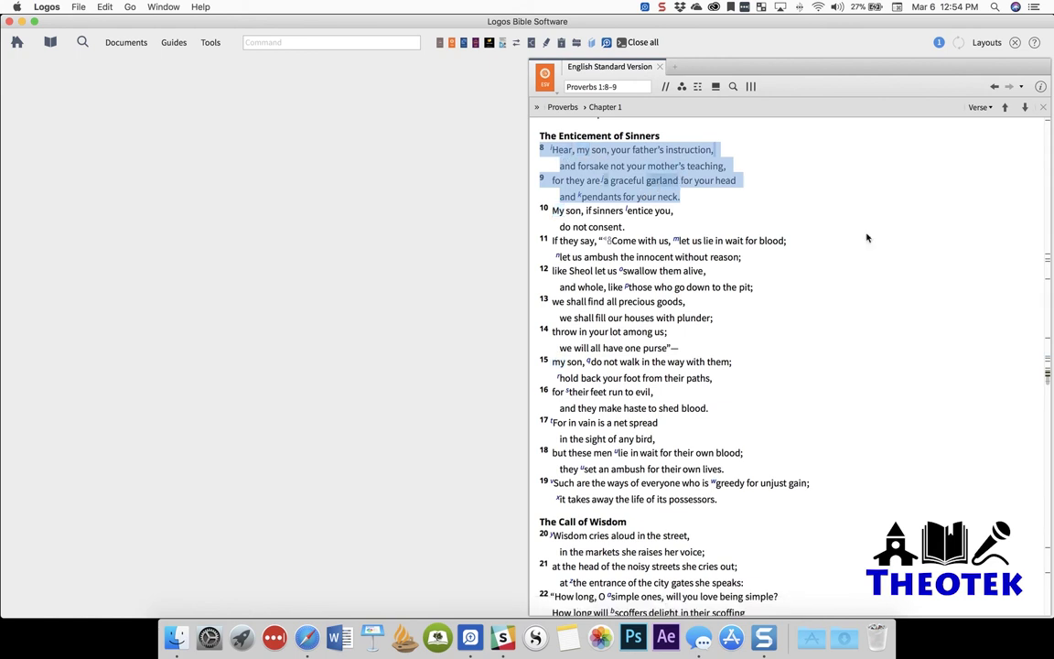
Step: Go to Matthew and select the whole account of The Birth of Jesus Christ, Matthew 1:18–25
text(Math)
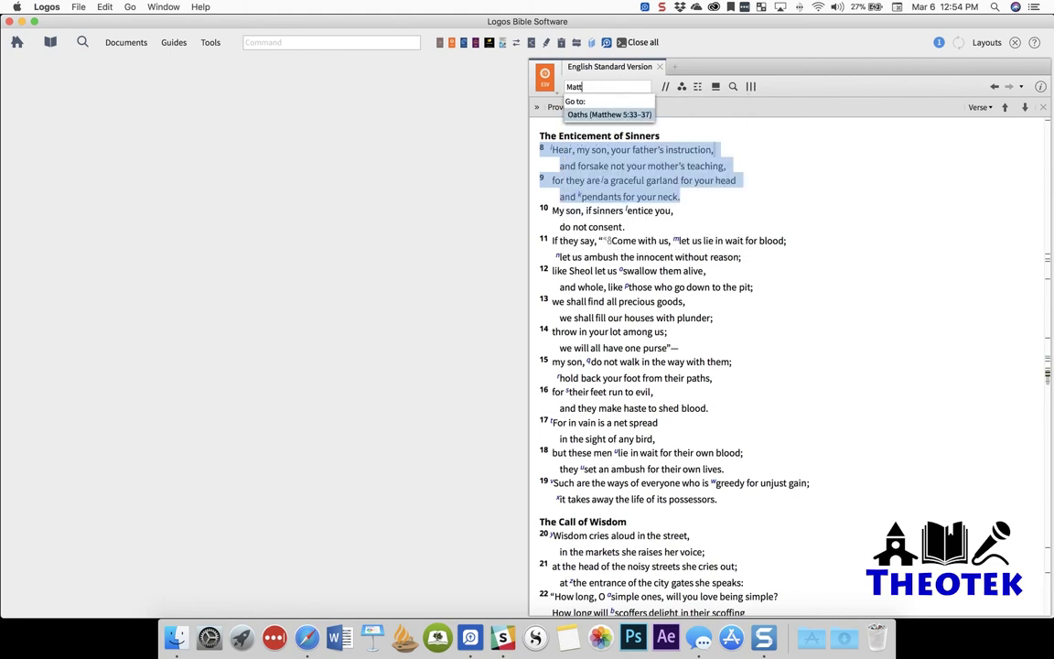
text(hew)
click(729, 115)
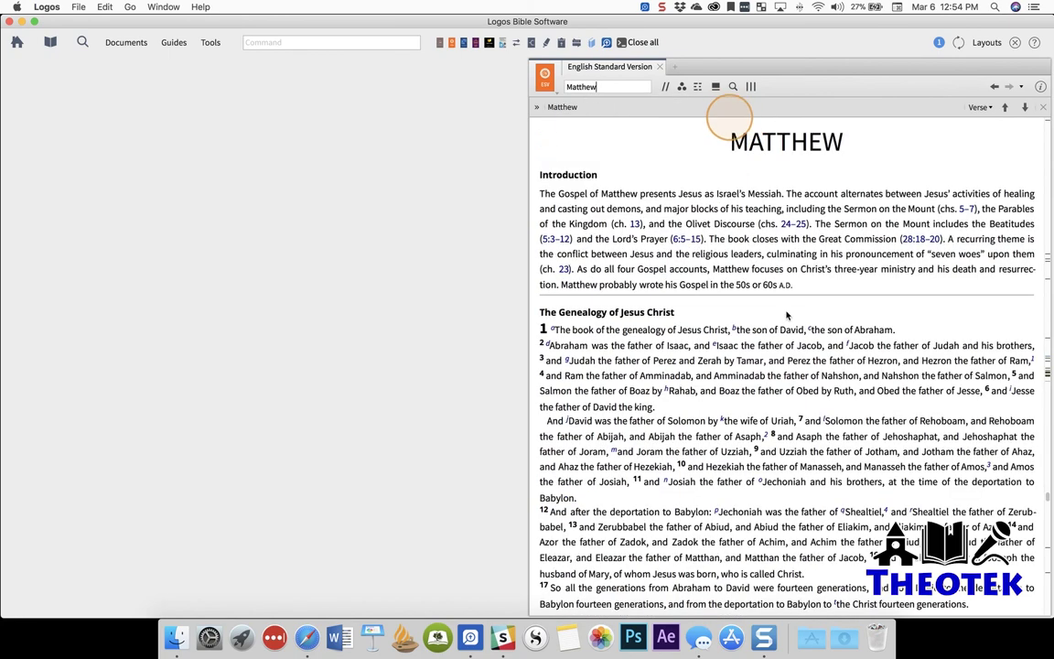
scroll(682, 295, down, 3)
scroll(754, 325, down, 7)
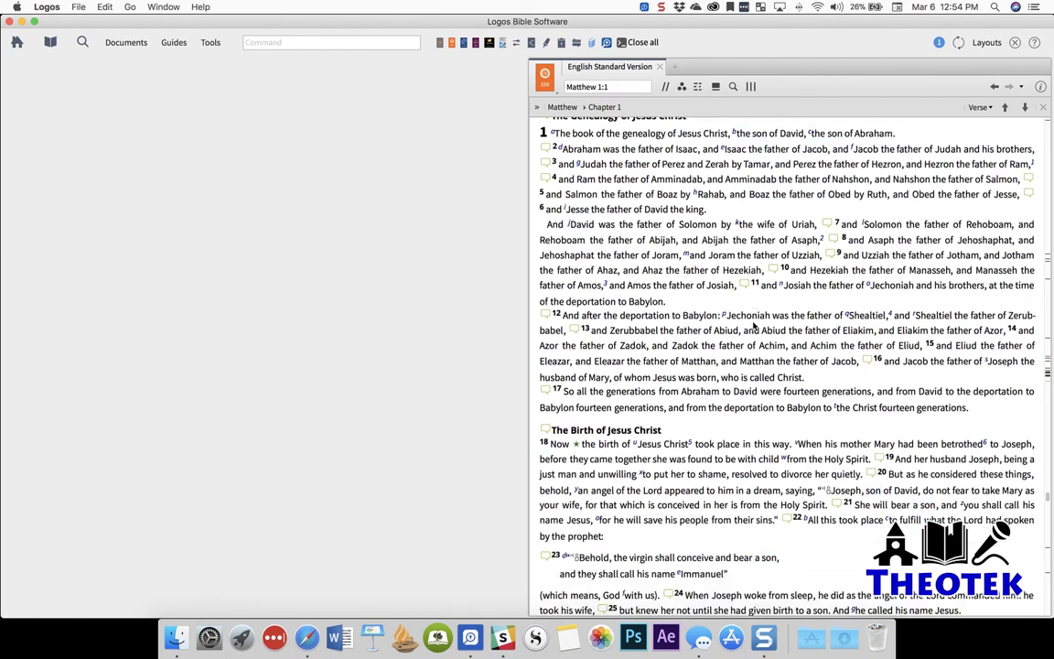
scroll(753, 325, down, 2)
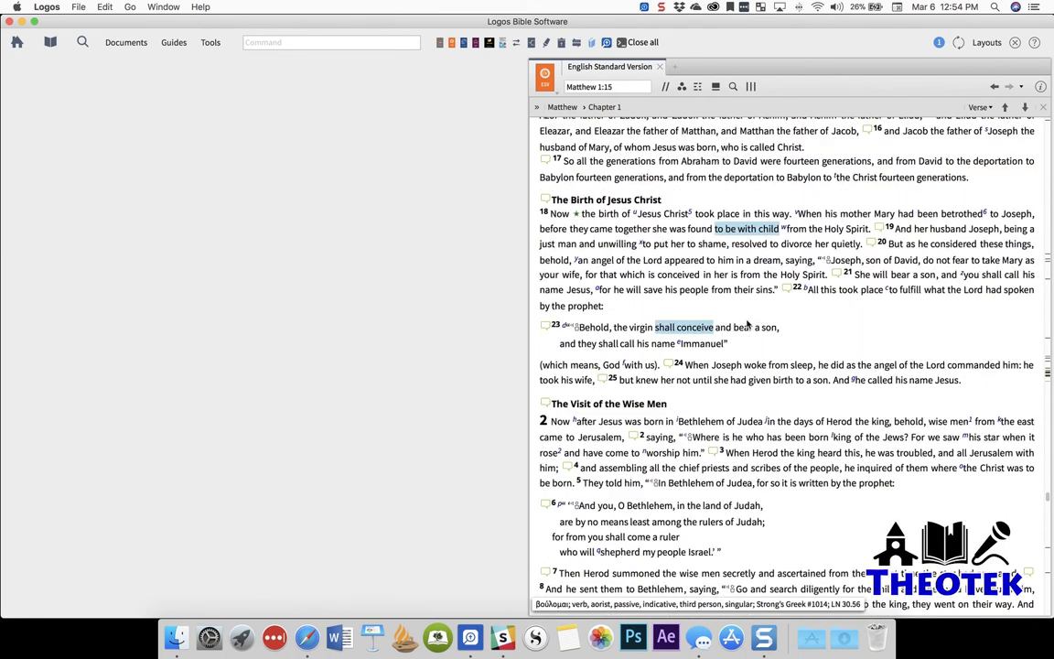
drag(543, 214, 977, 382)
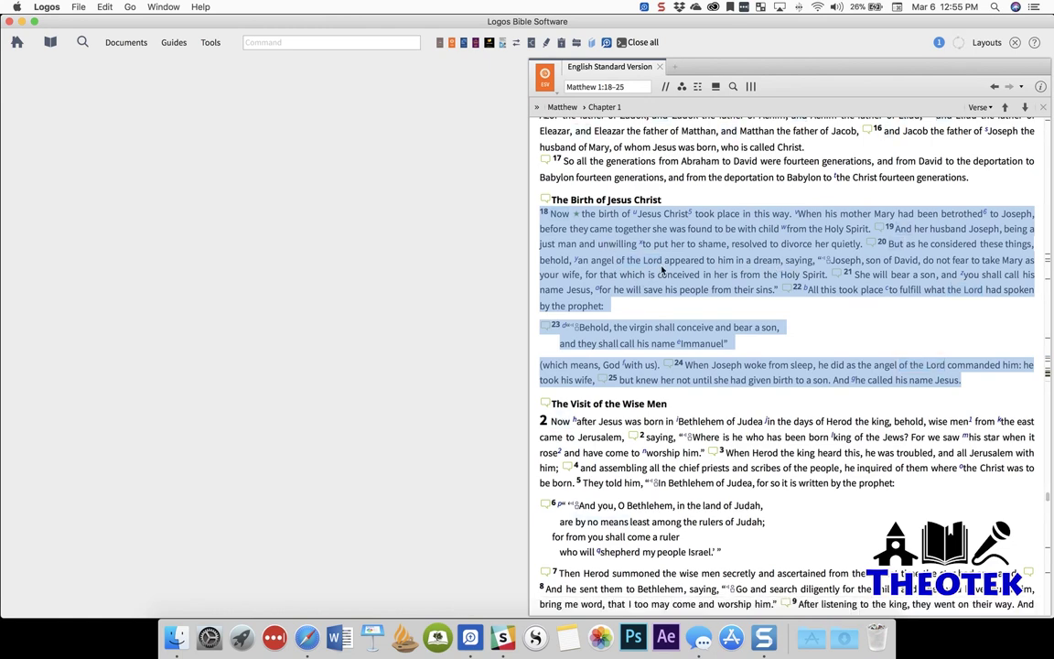
Step: Examine the passages around Matthew 1:18–25, from the genealogy through The Return to Nazareth, and come back to the selected account
scroll(660, 272, up, 3)
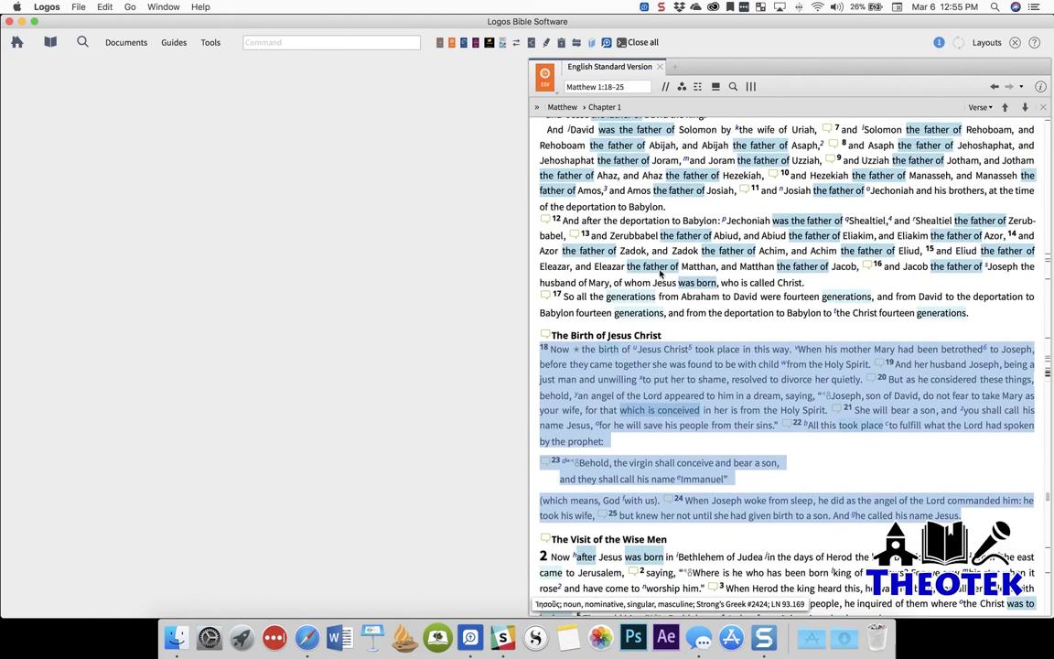
scroll(660, 273, down, 3)
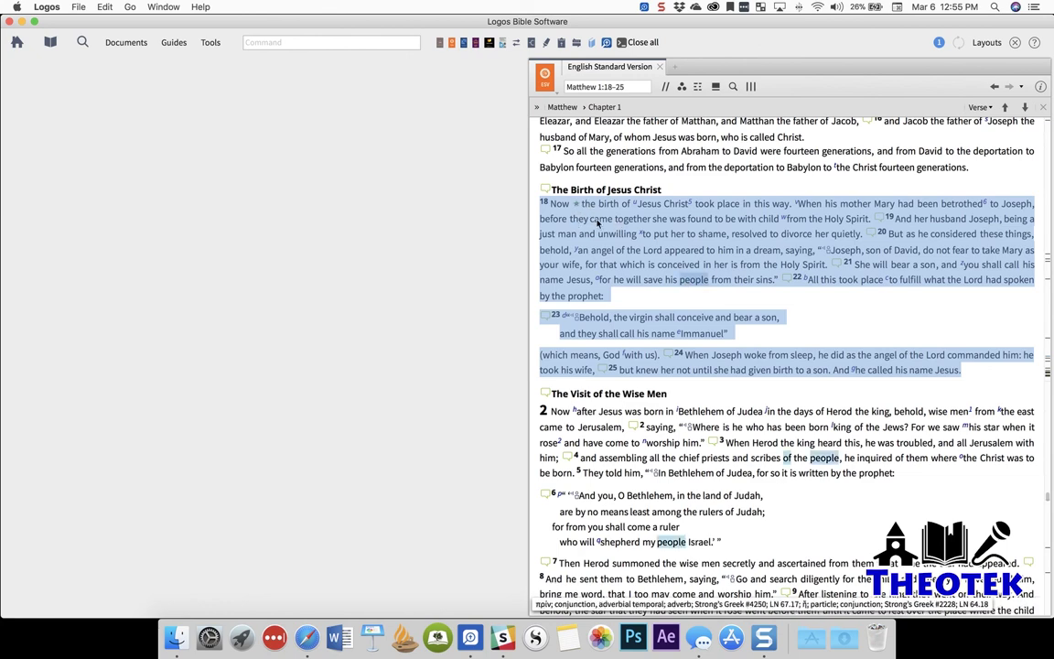
scroll(626, 259, down, 3)
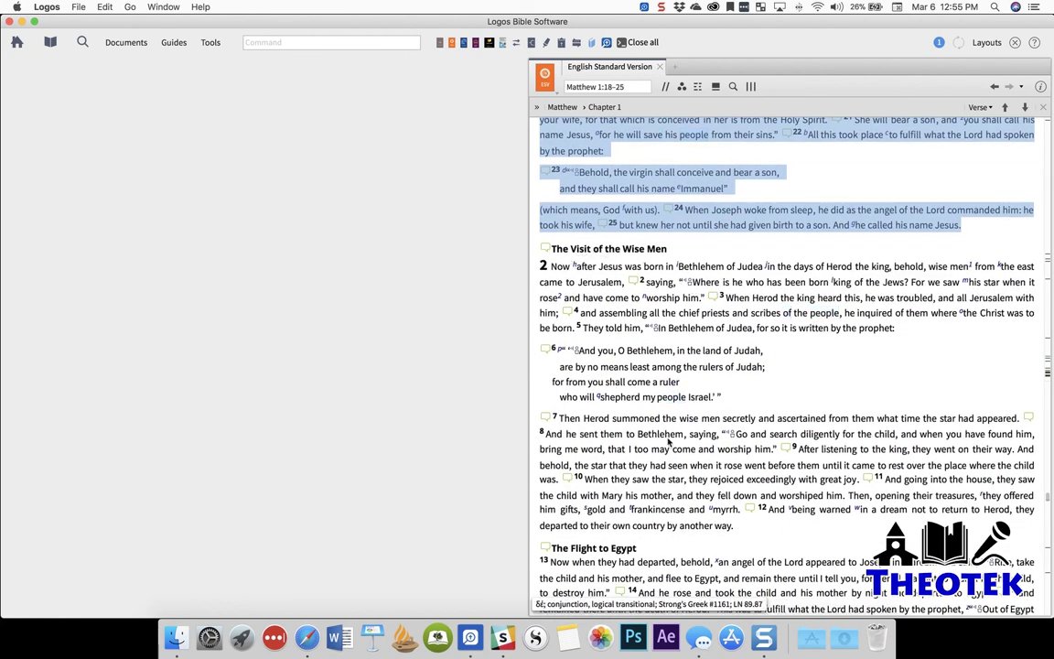
scroll(705, 437, down, 8)
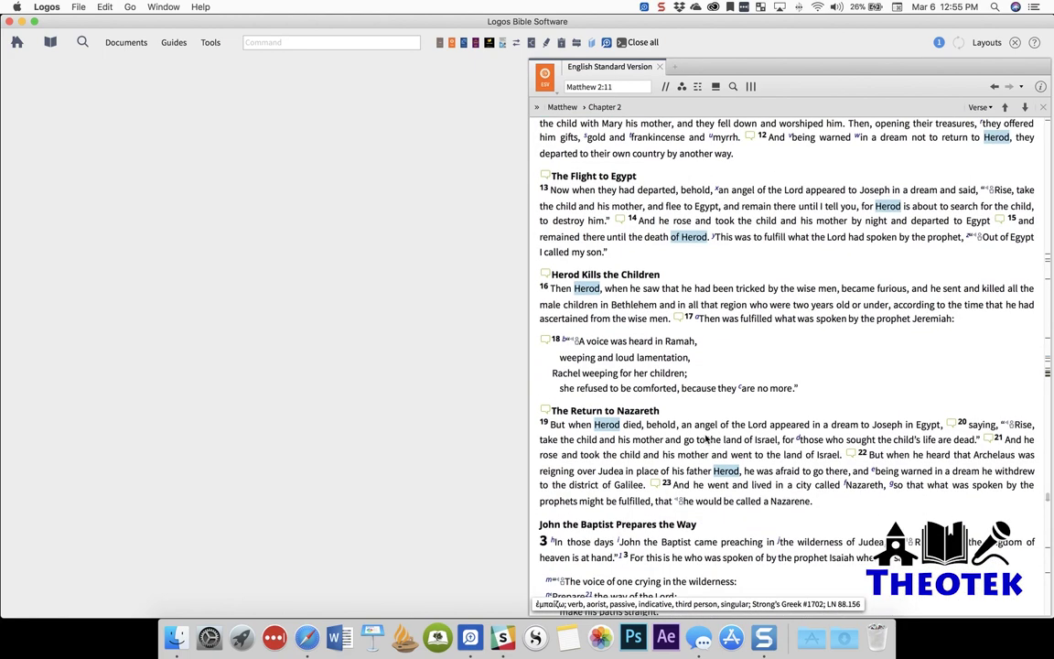
scroll(688, 438, up, 6)
scroll(689, 437, up, 5)
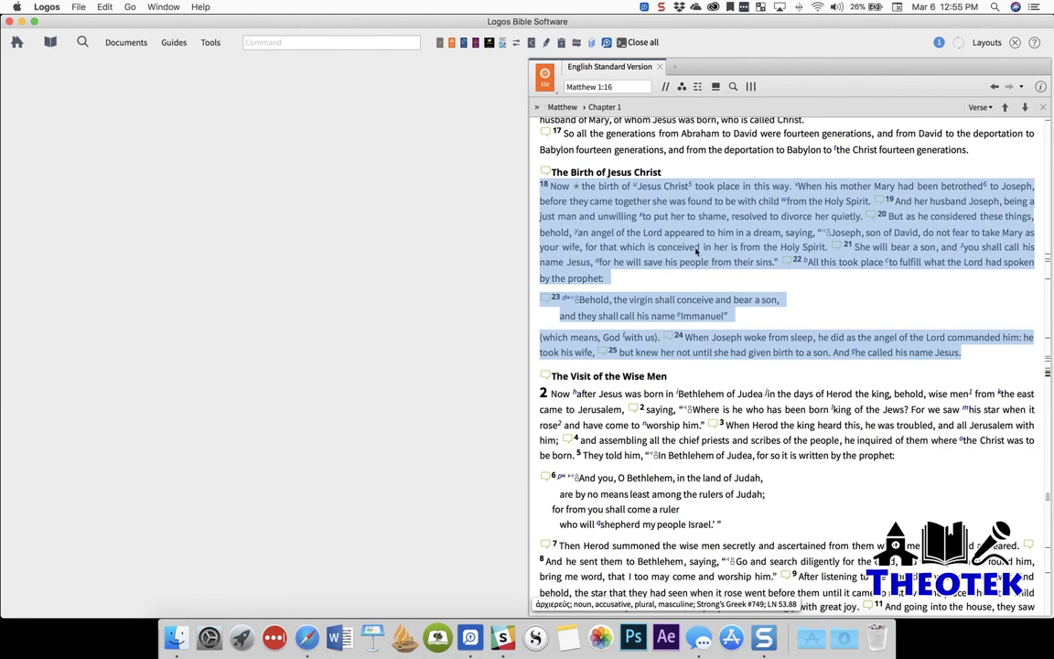
scroll(717, 278, up, 1)
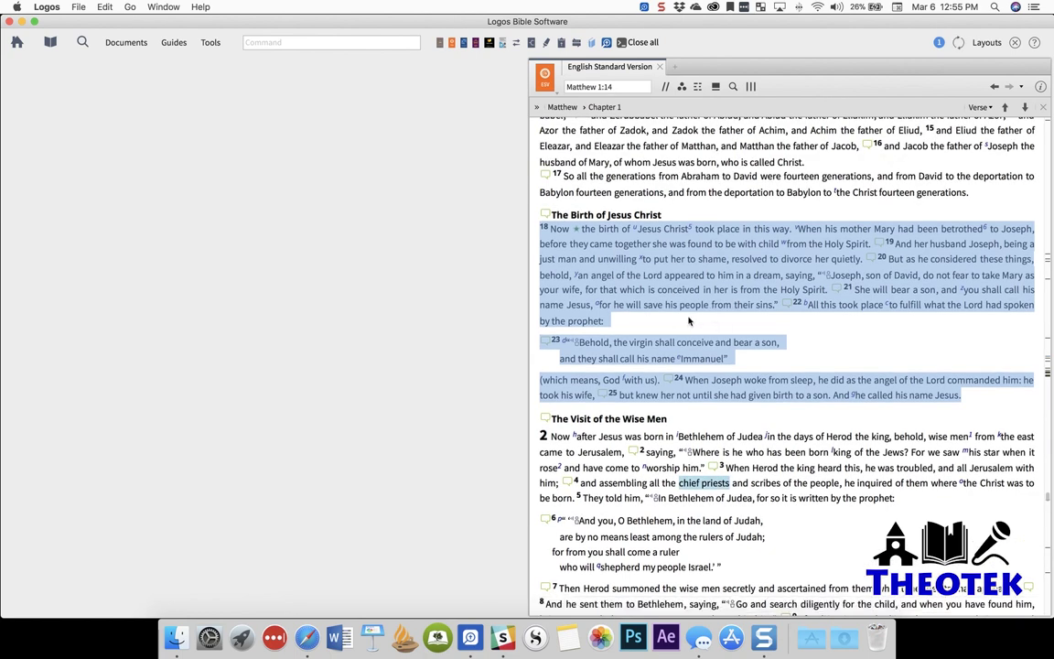